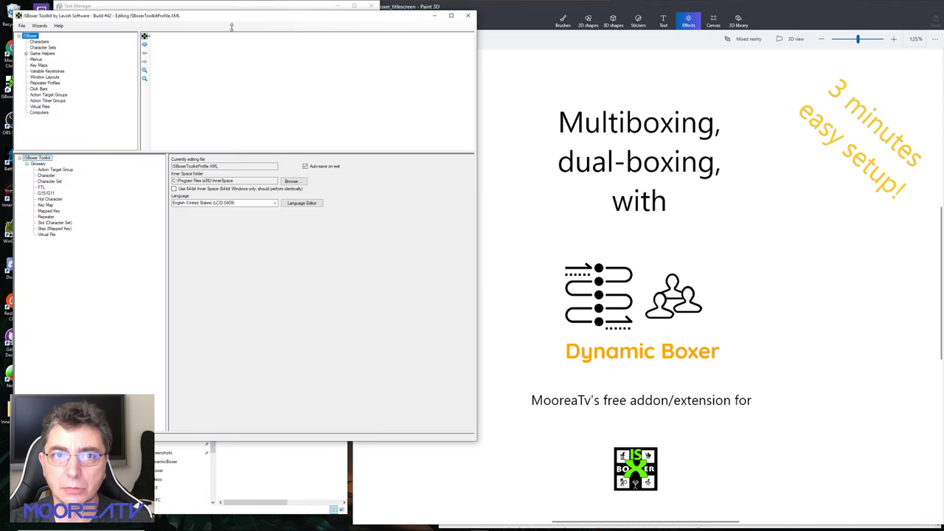
- Start the Quick Setup Wizard and choose World of Warcraft as the game to set up
left_click_drag(257, 20, 490, 62)
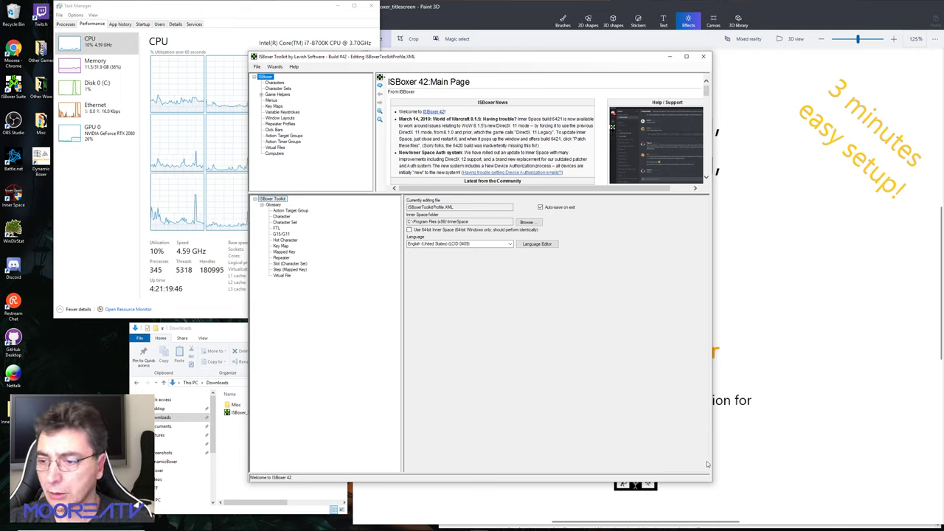
left_click_drag(709, 462, 590, 462)
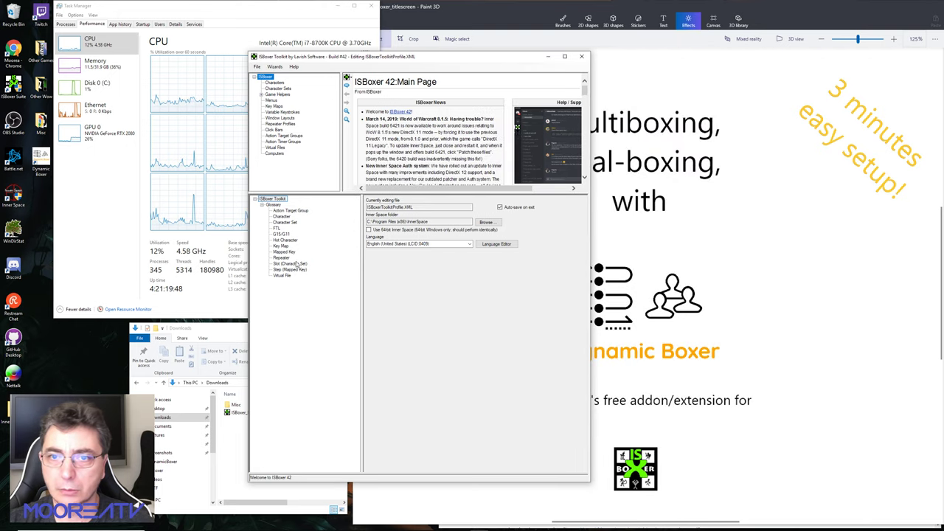
left_click(274, 66)
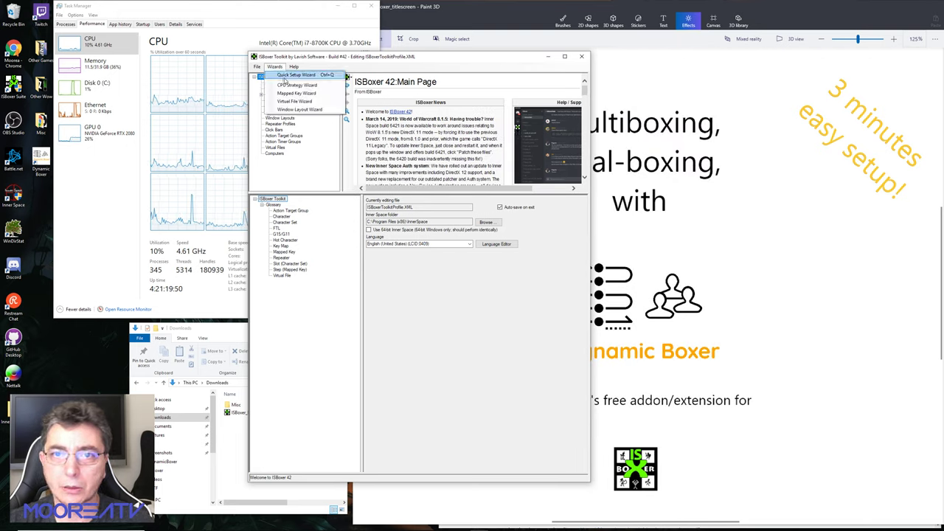
left_click(289, 76)
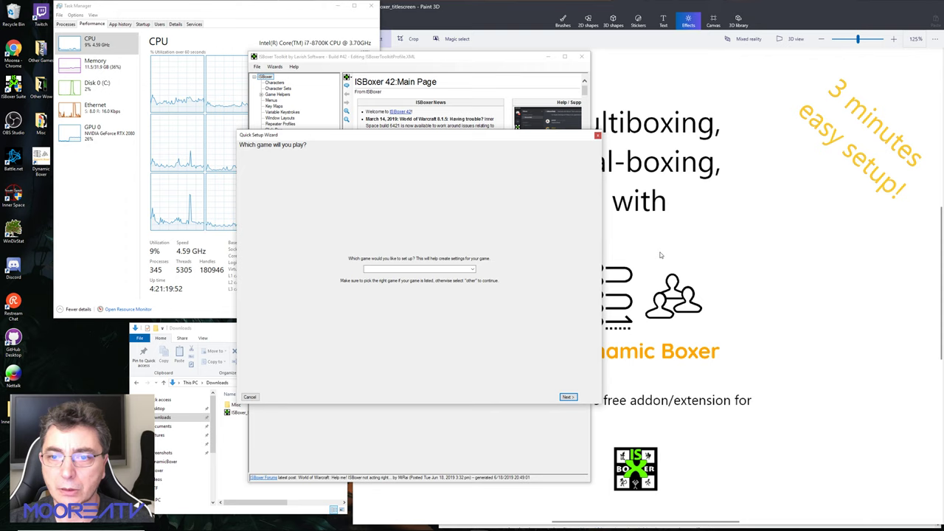
left_click(472, 269)
scroll(413, 332, "down", 10)
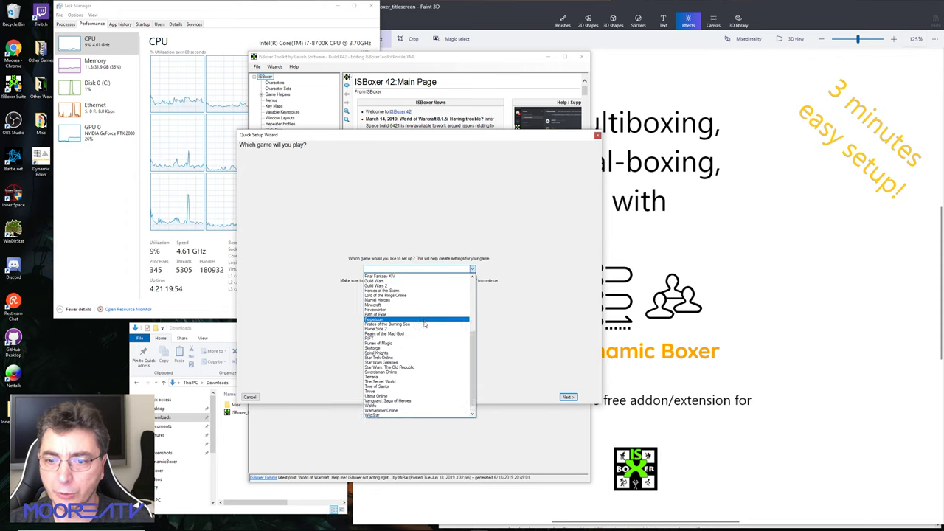
left_click(402, 406)
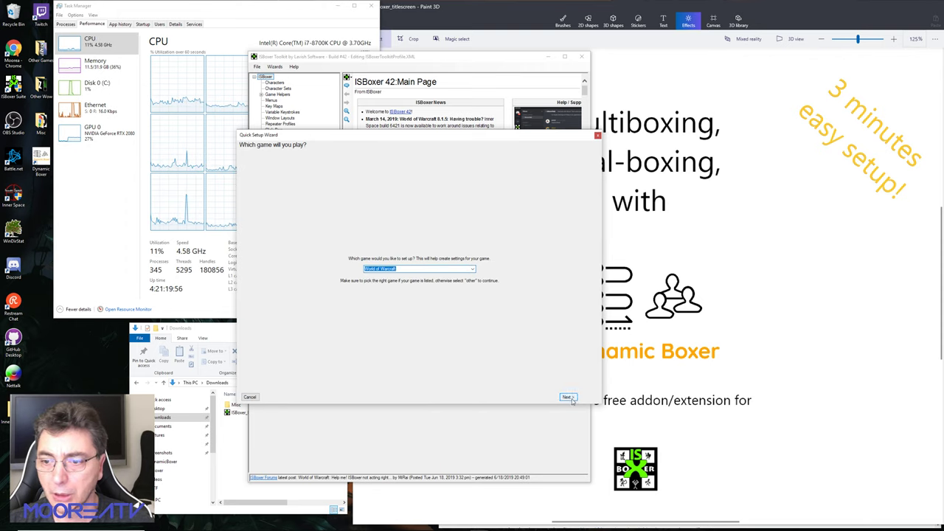
left_click(569, 398)
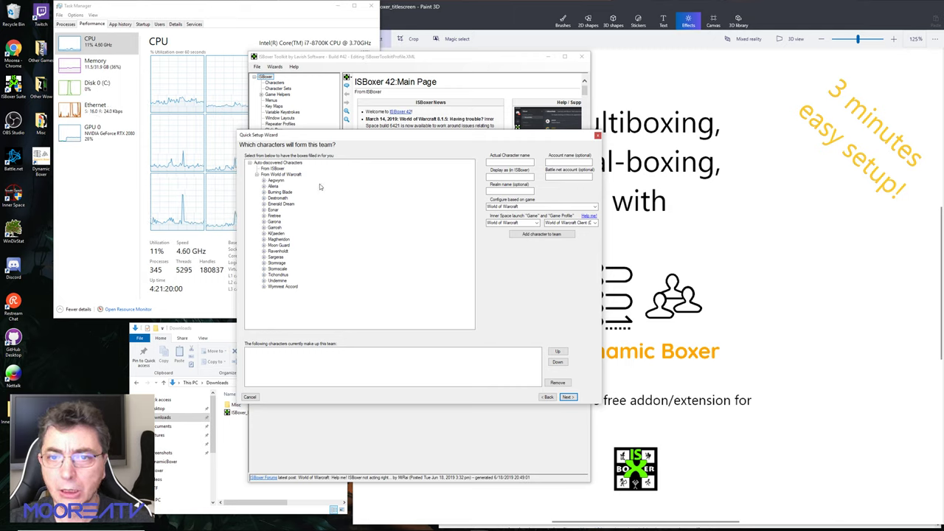
- Add character1 to the team with the World of Warcraft Client (DirectX 11 Legacy) game profile
left_click(513, 162)
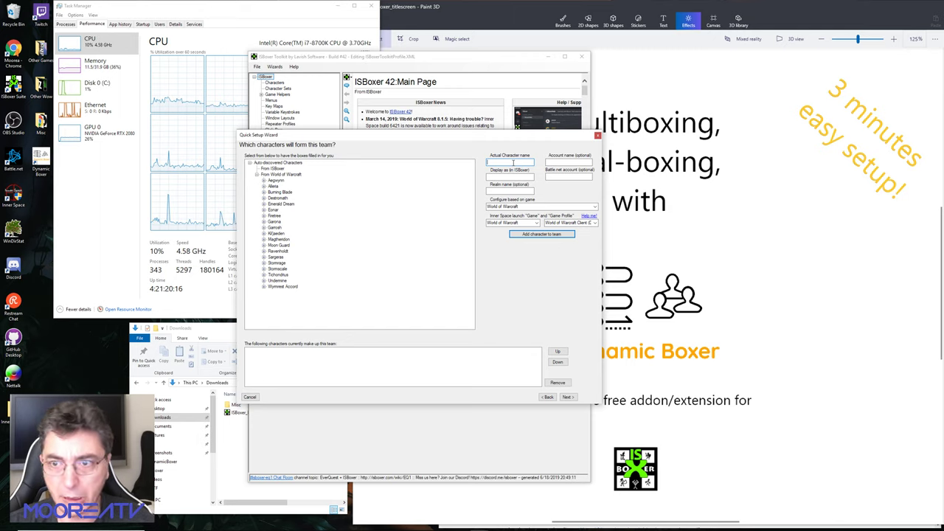
type("sto")
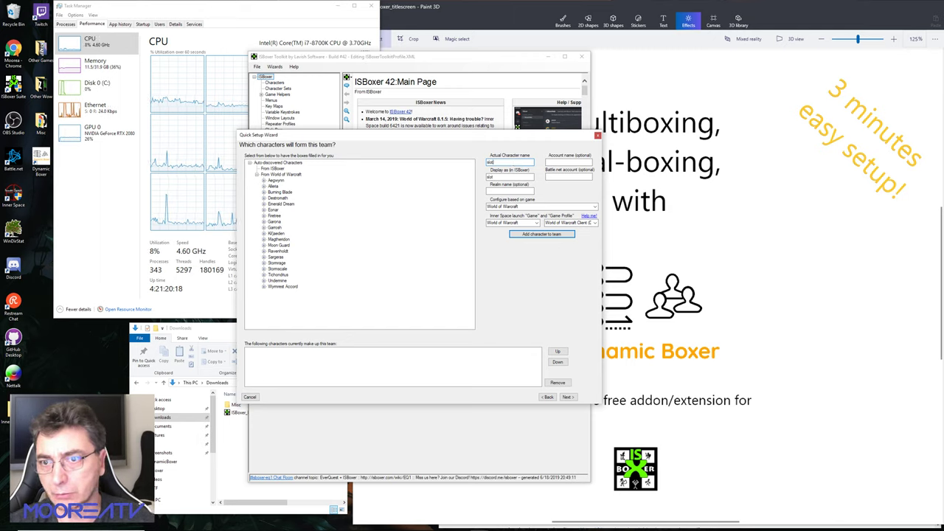
type("1")
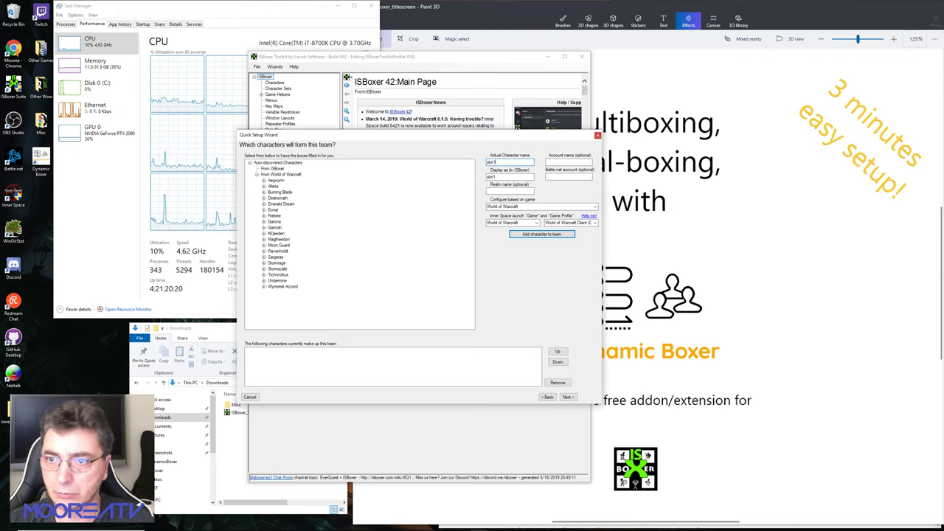
key("BackSpace")
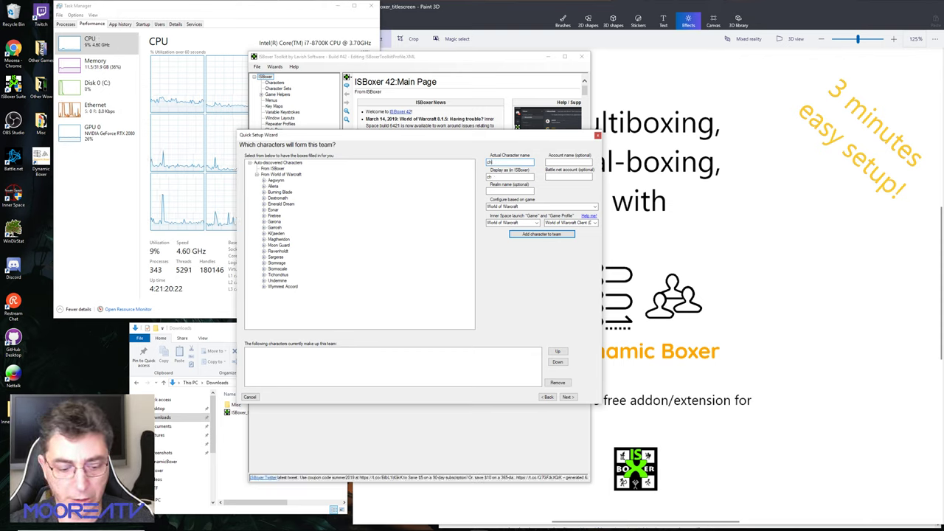
type("aracter1")
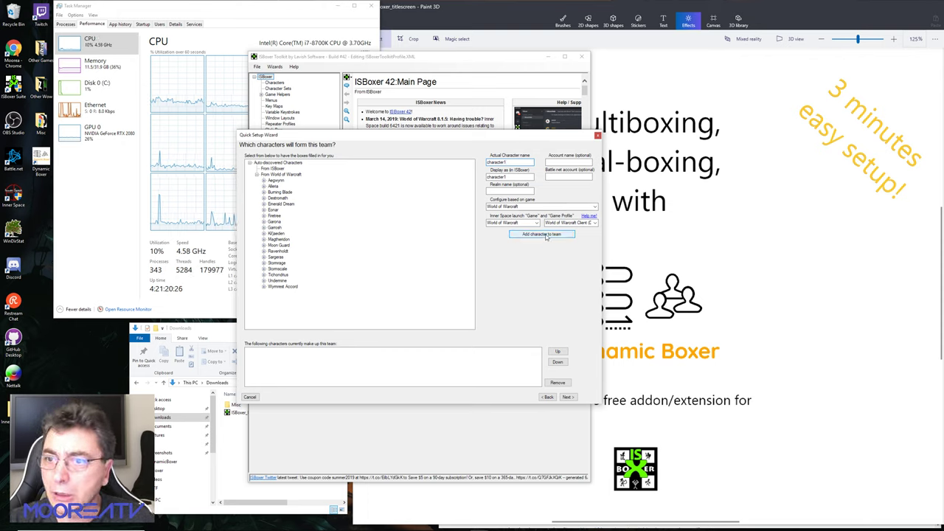
left_click(595, 223)
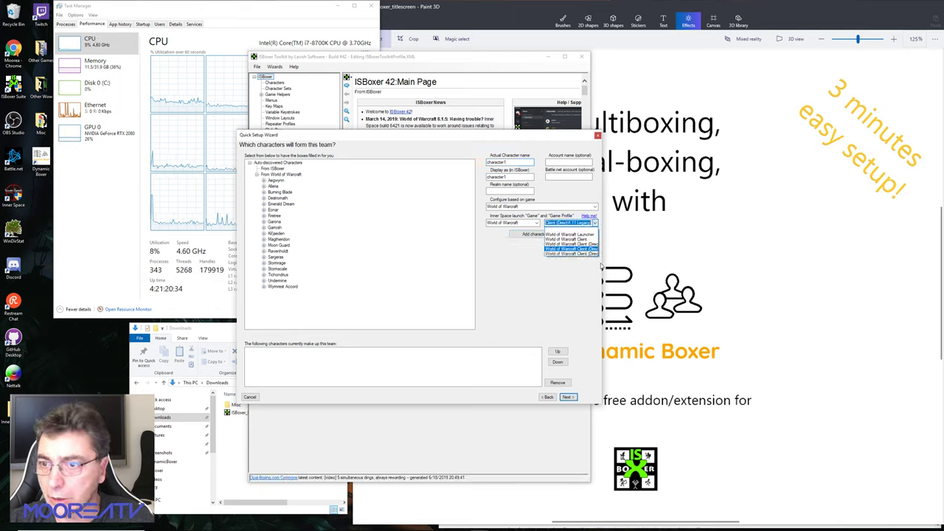
left_click(585, 250)
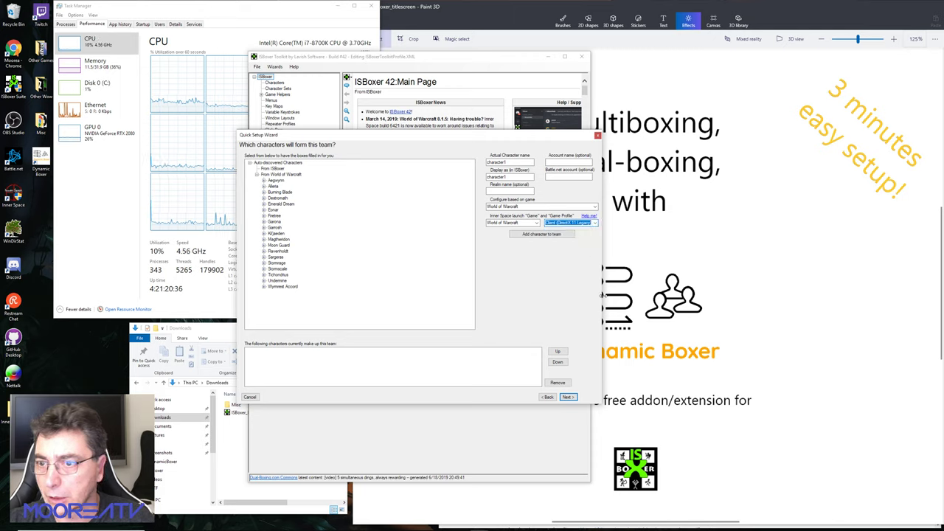
left_click_drag(602, 295, 707, 303)
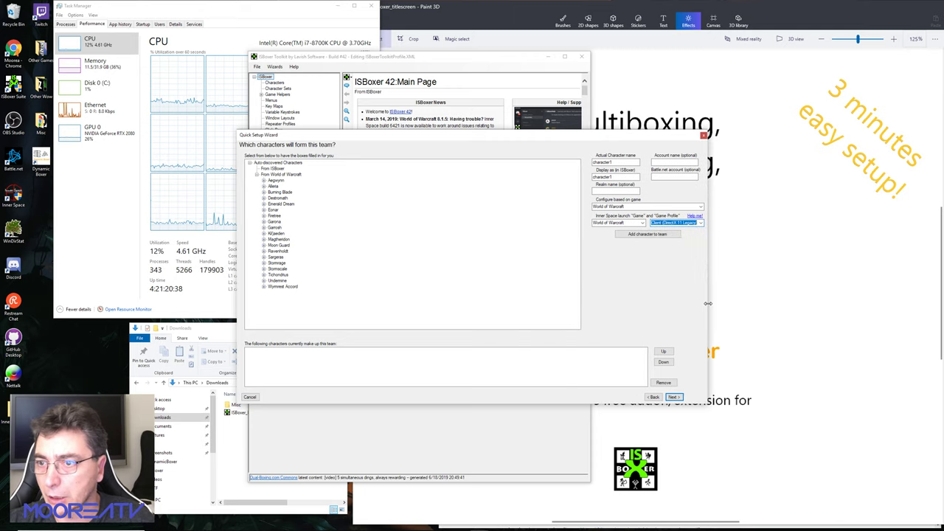
left_click(647, 235)
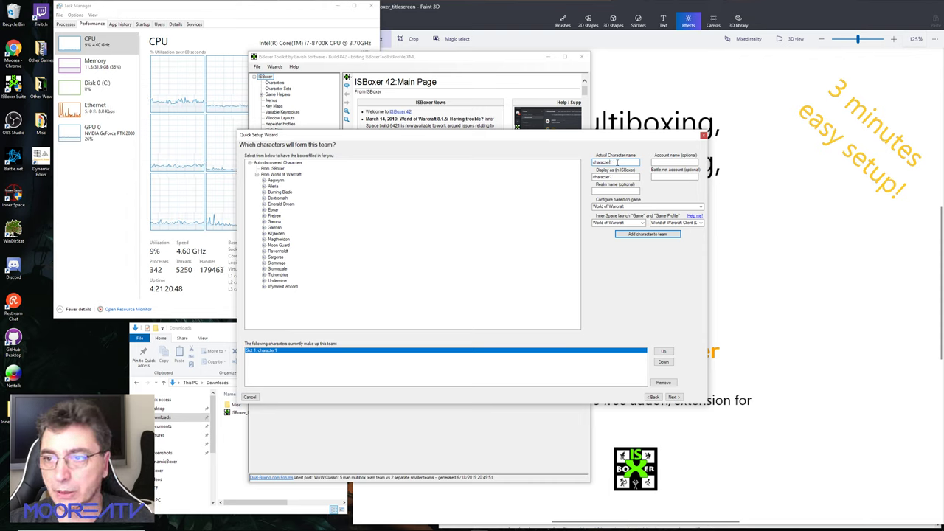
- Add character2 and character3 to the team and proceed to naming the team
key("Return")
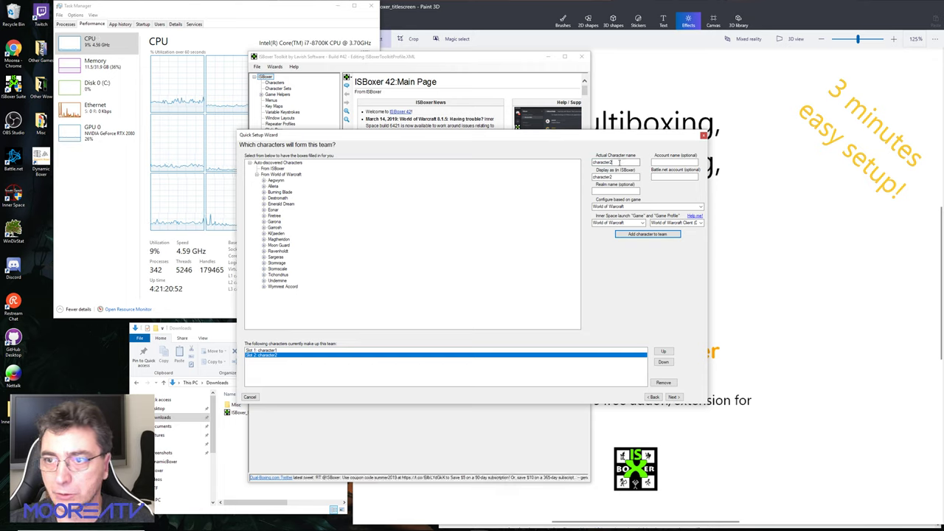
key("BackSpace")
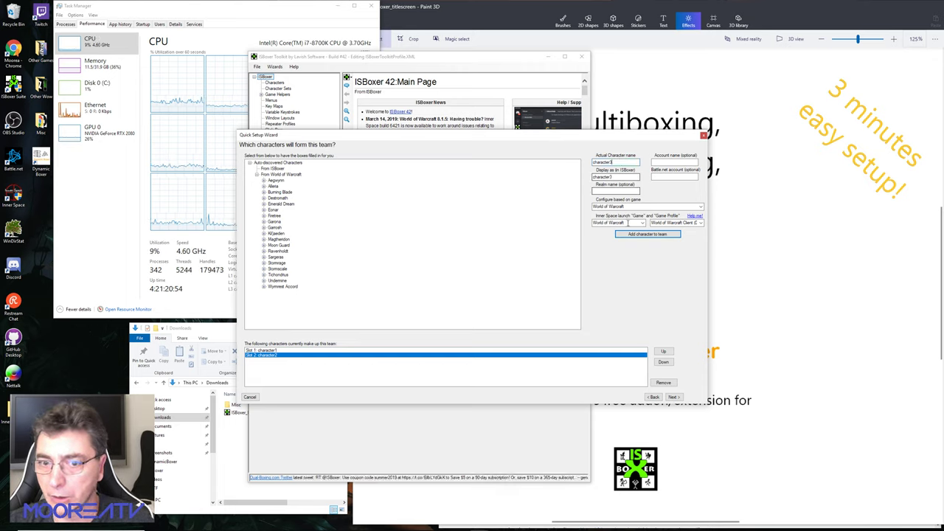
left_click(648, 233)
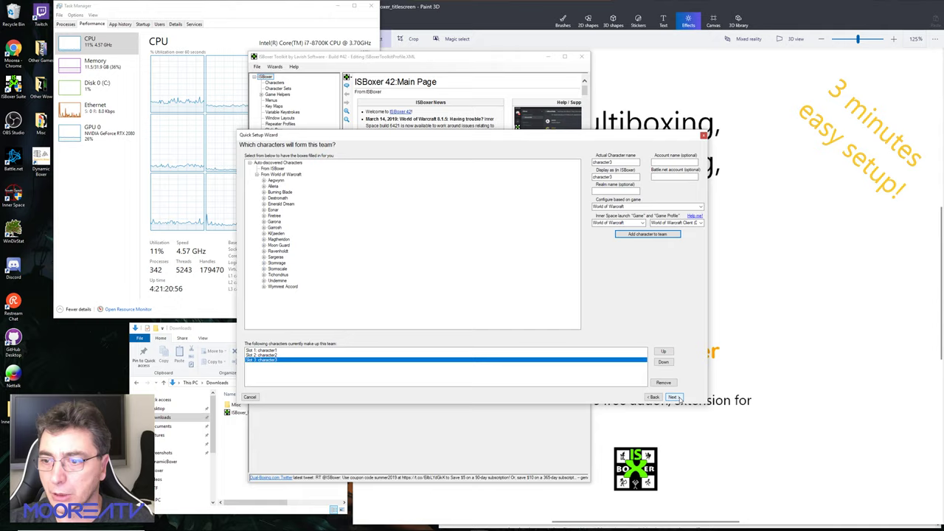
left_click(674, 397)
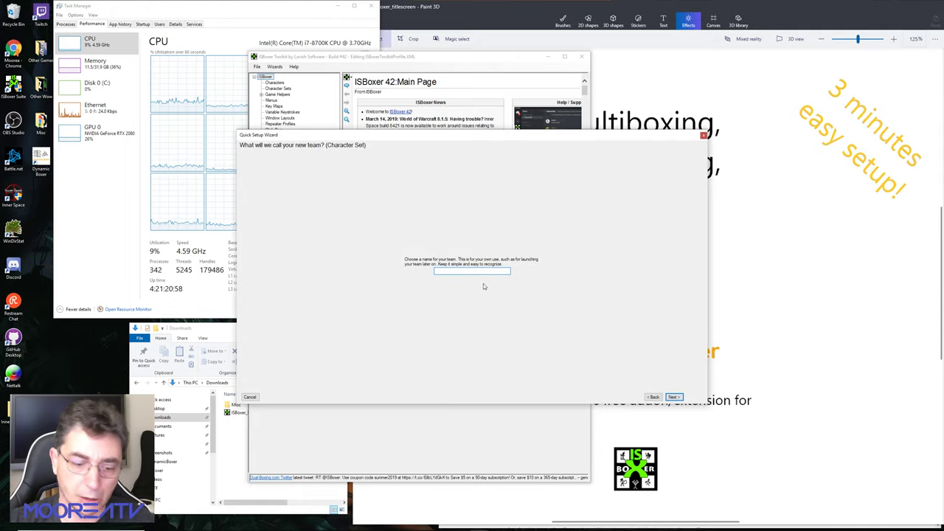
- Name the new team 3boxing and continue to the window layout choices
type("3box")
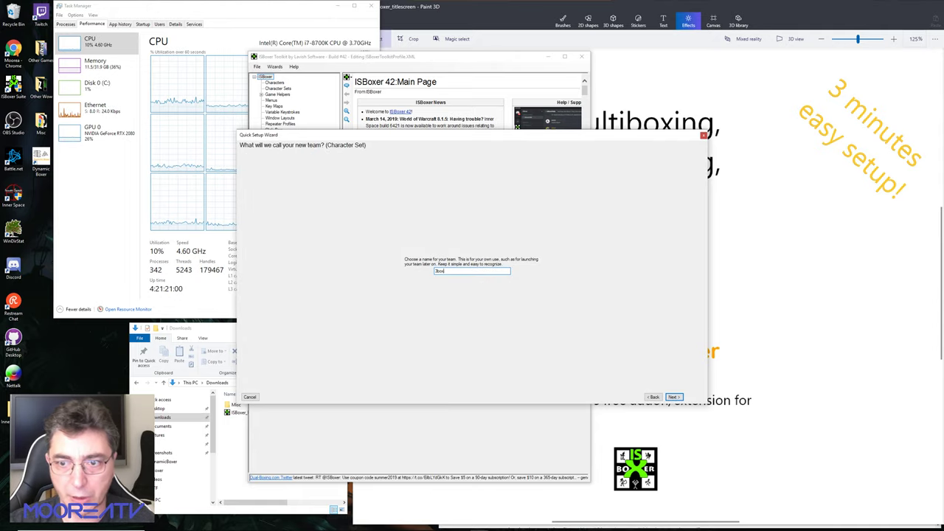
type("ing")
key("Return")
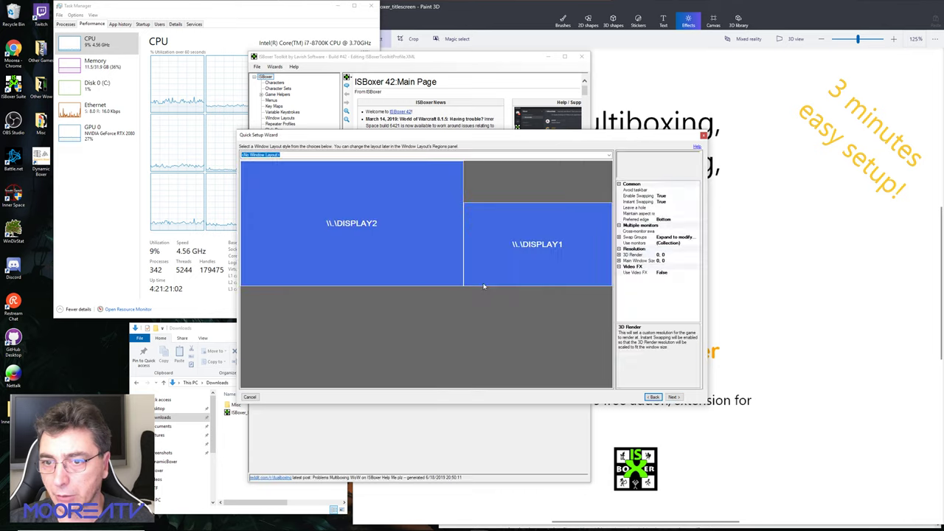
- Keep Enable Swapping and Instant Swapping at True and set Leave a hole to False for the window layout
left_click(638, 195)
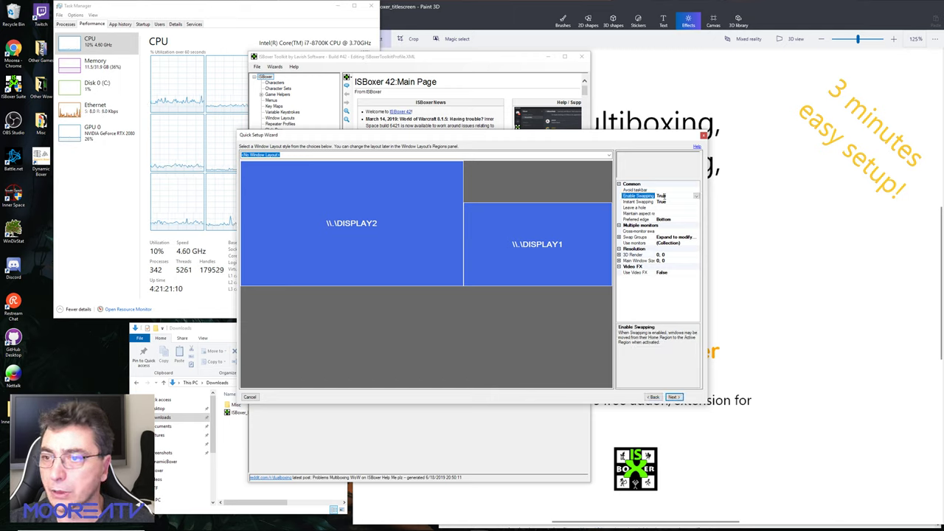
left_click(697, 197)
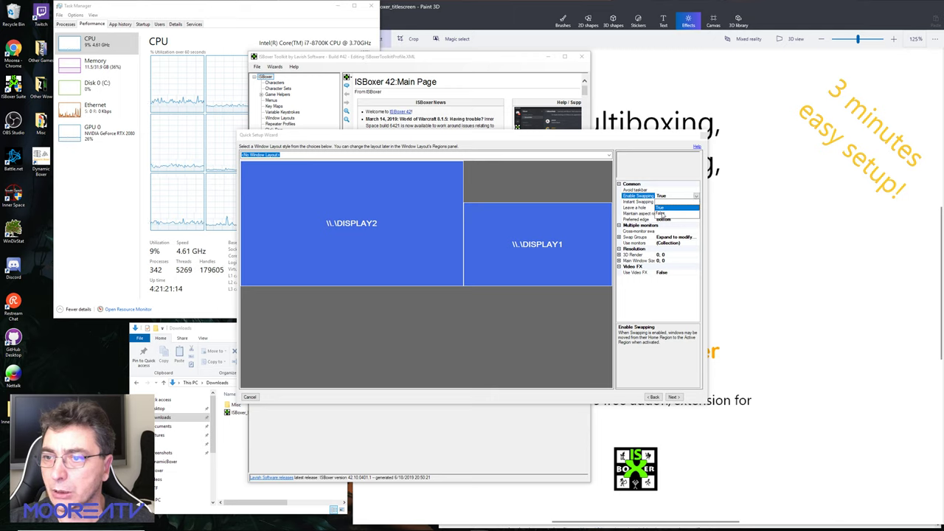
left_click(666, 207)
left_click(664, 202)
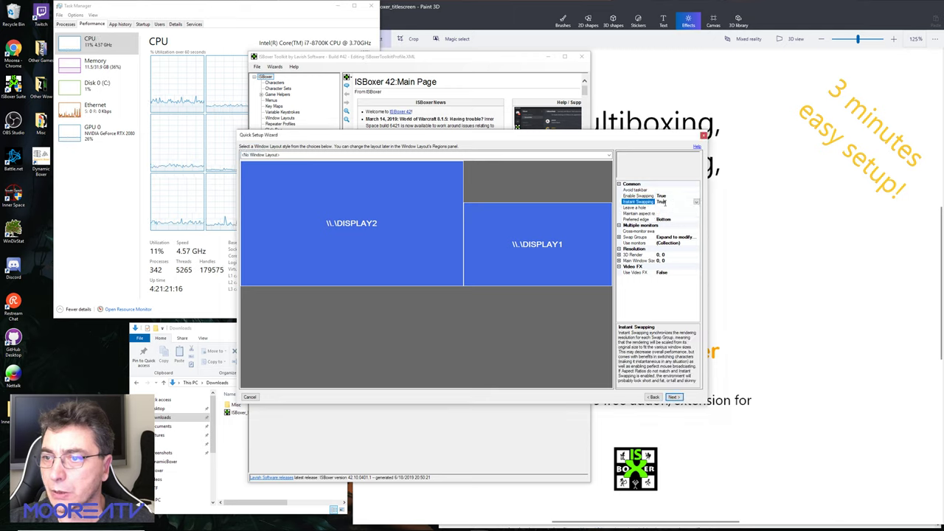
left_click(666, 208)
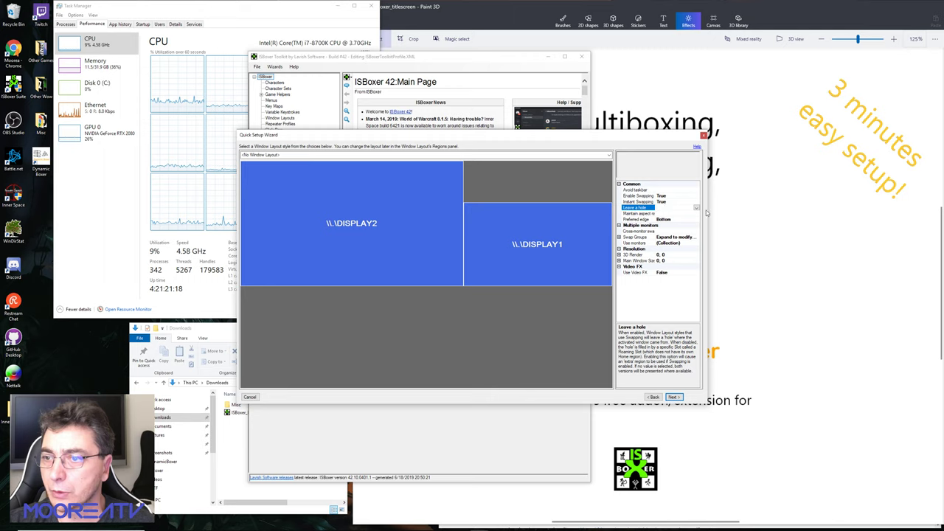
left_click(696, 208)
left_click(667, 227)
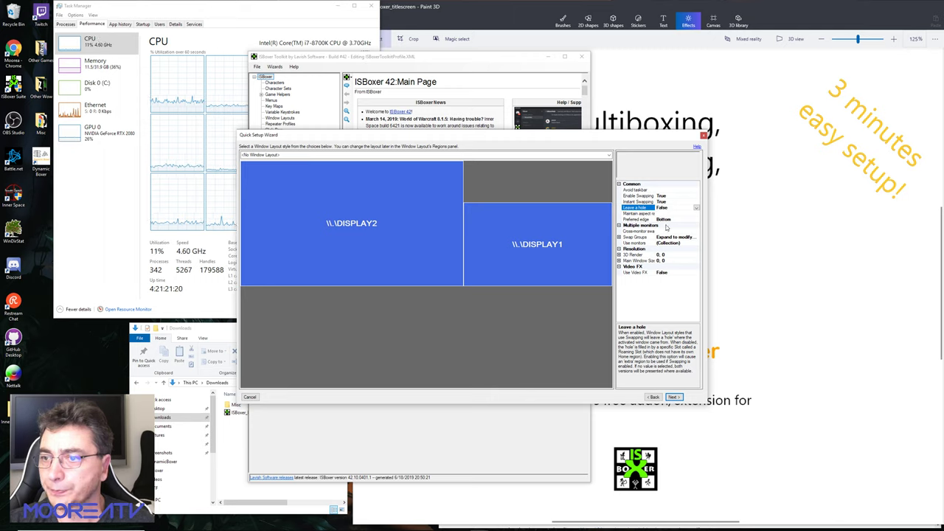
- Set Maintain aspect ratio to True and the preferred edge to Top
left_click(680, 213)
left_click(696, 214)
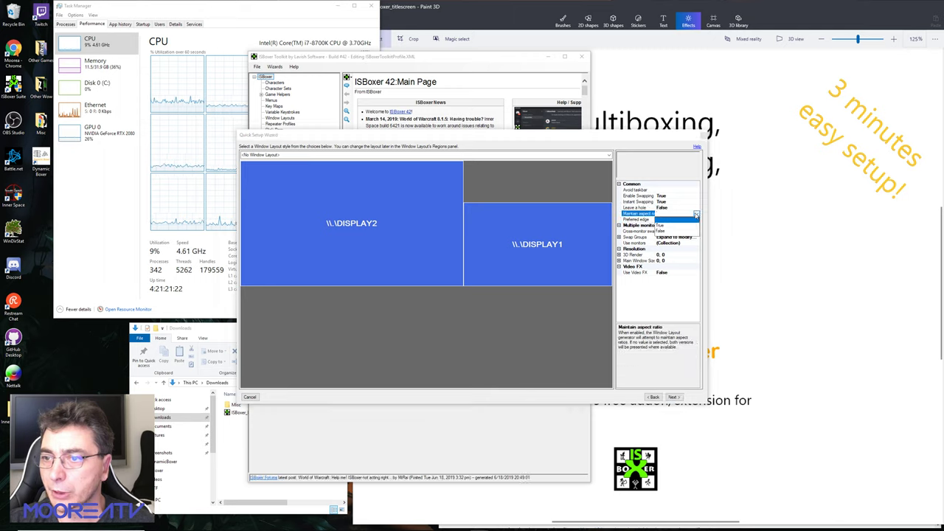
left_click(676, 224)
left_click(670, 225)
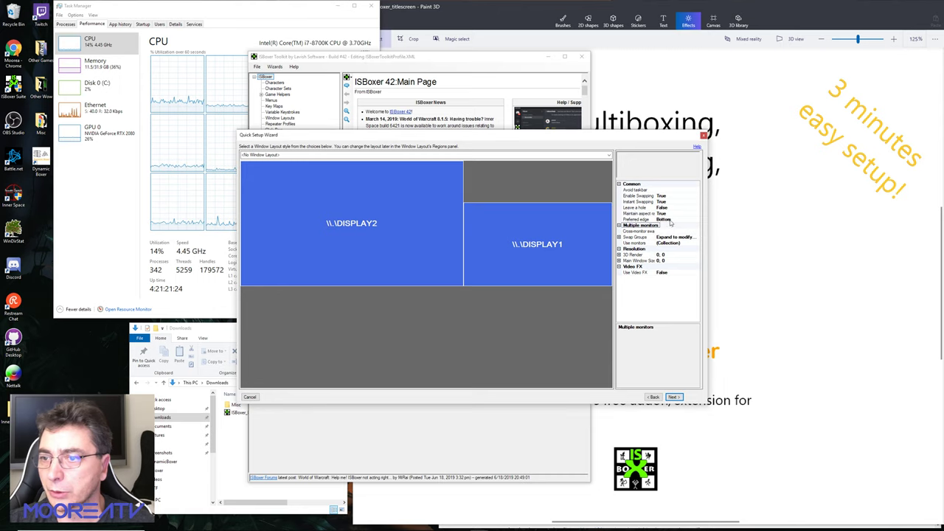
left_click(673, 219)
left_click(696, 220)
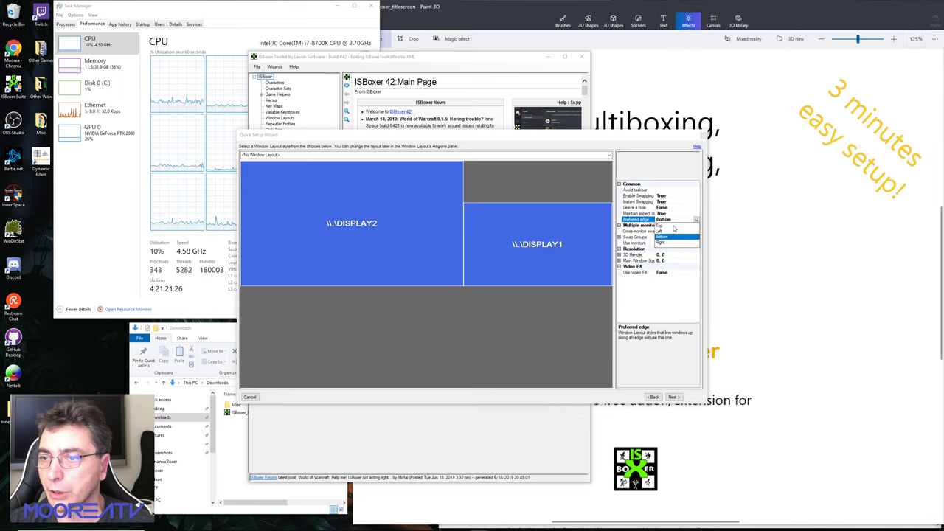
left_click(677, 229)
- Try the swapping single monitor layout on DISPLAY1, and select the same layout style on DISPLAY2
left_click_drag(626, 134, 487, 155)
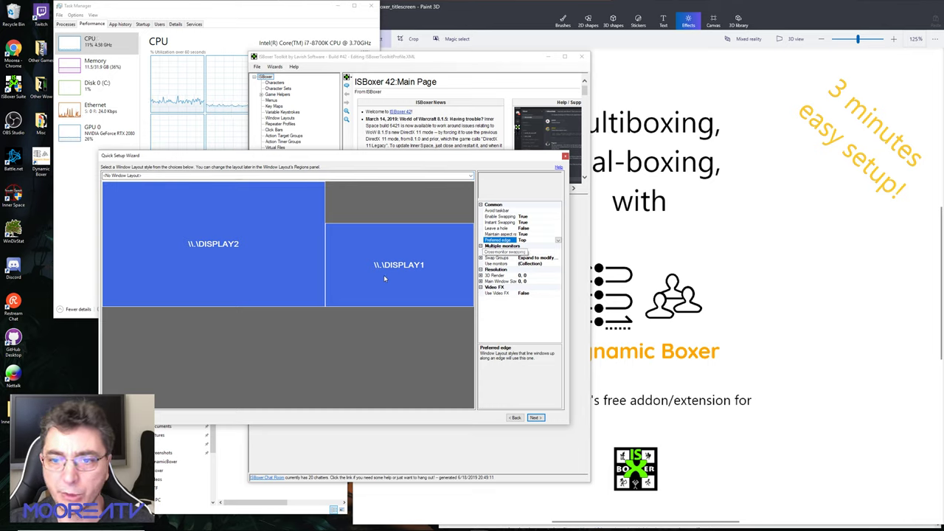
left_click(473, 176)
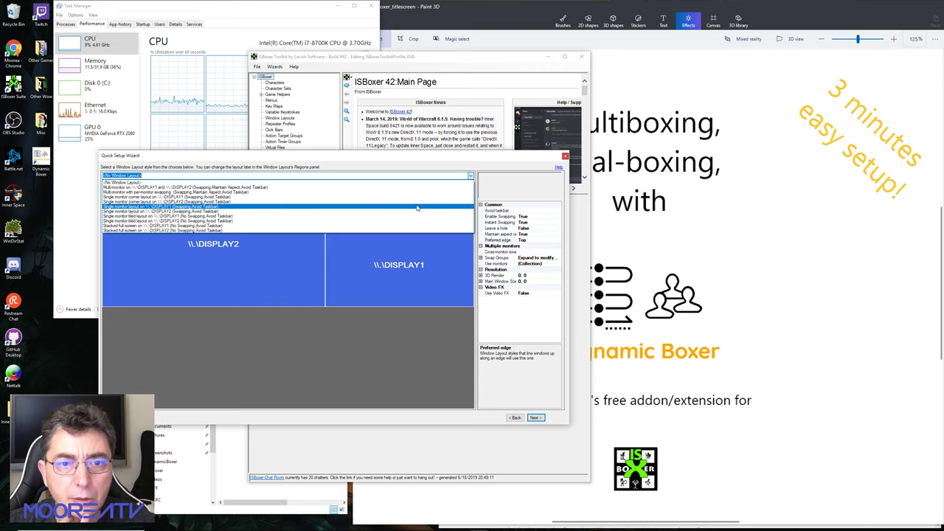
left_click(416, 207)
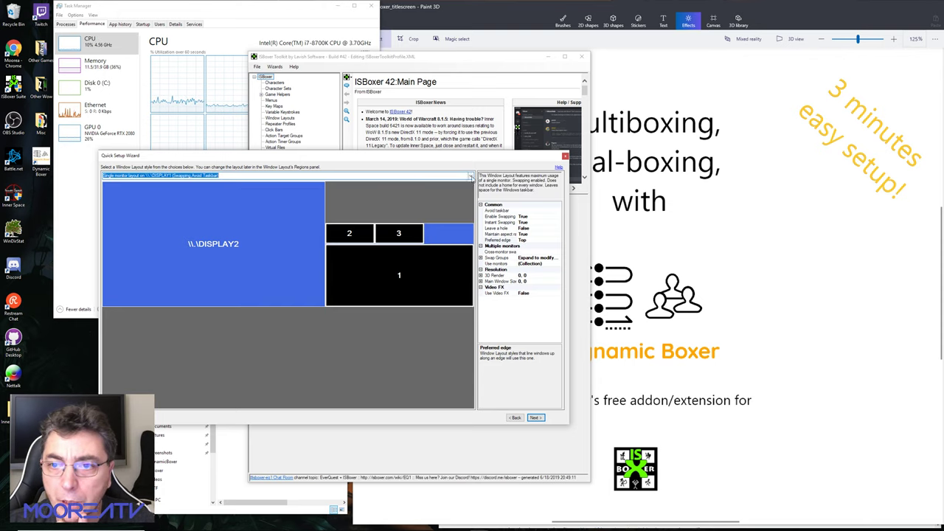
left_click(472, 177)
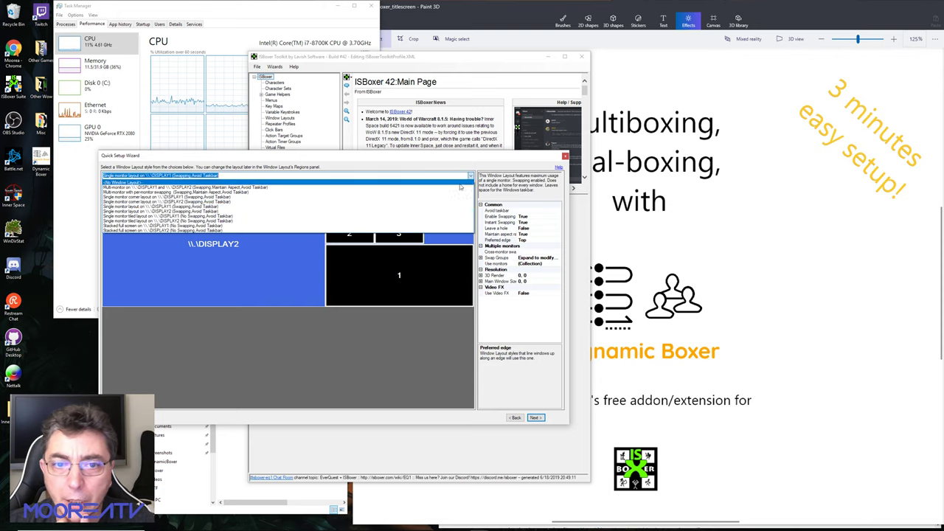
left_click(394, 213)
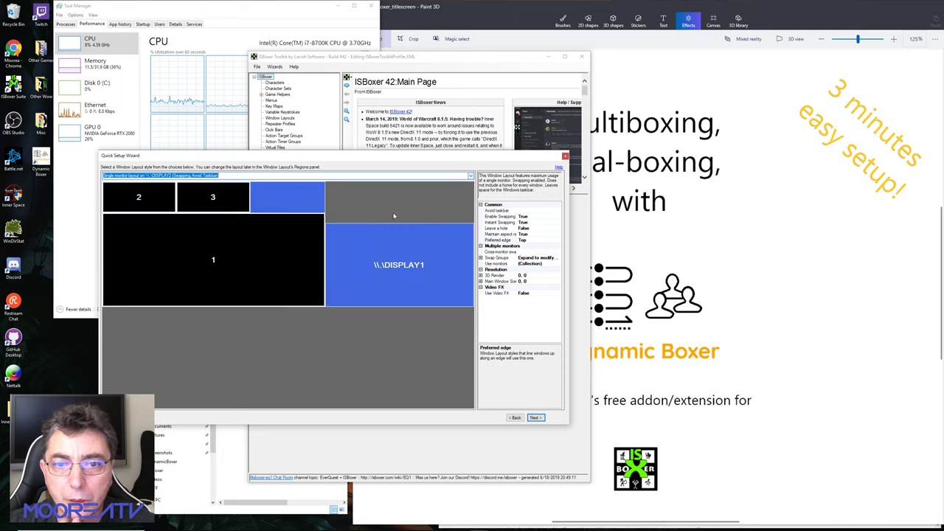
- Try the tiled single monitor layout on DISPLAY1, and set the preferred edge to Right
left_click(471, 175)
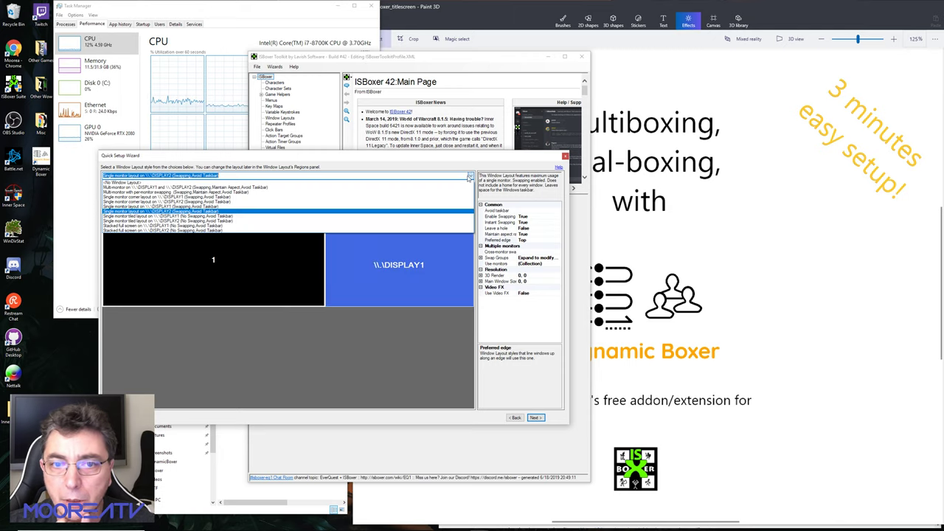
left_click(364, 217)
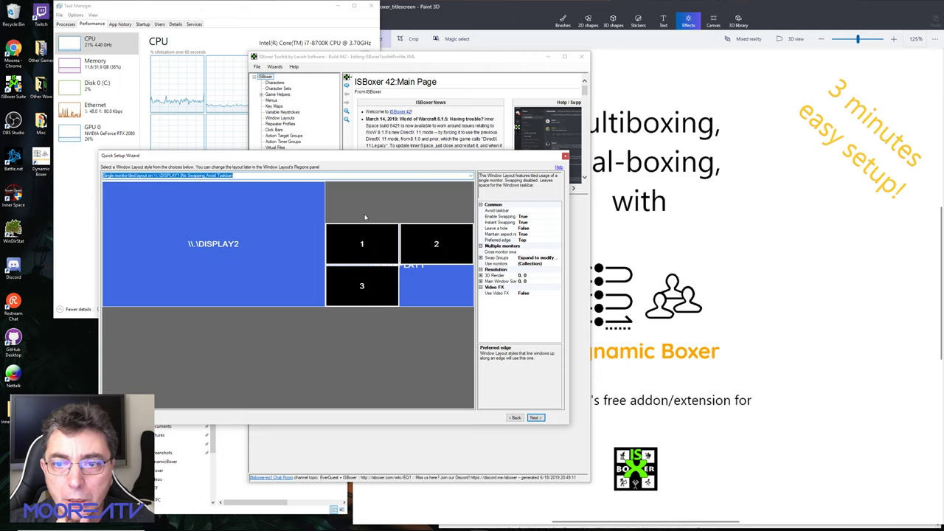
left_click(533, 242)
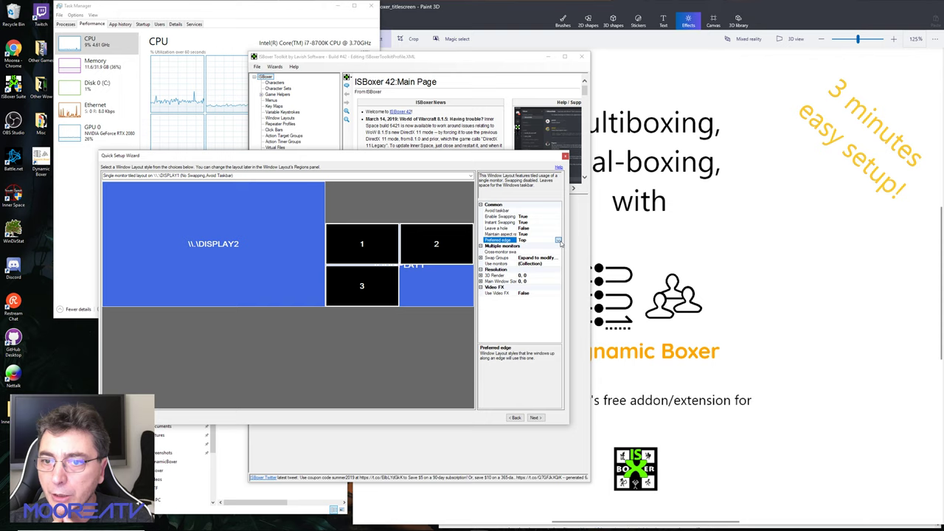
left_click(559, 241)
left_click(525, 263)
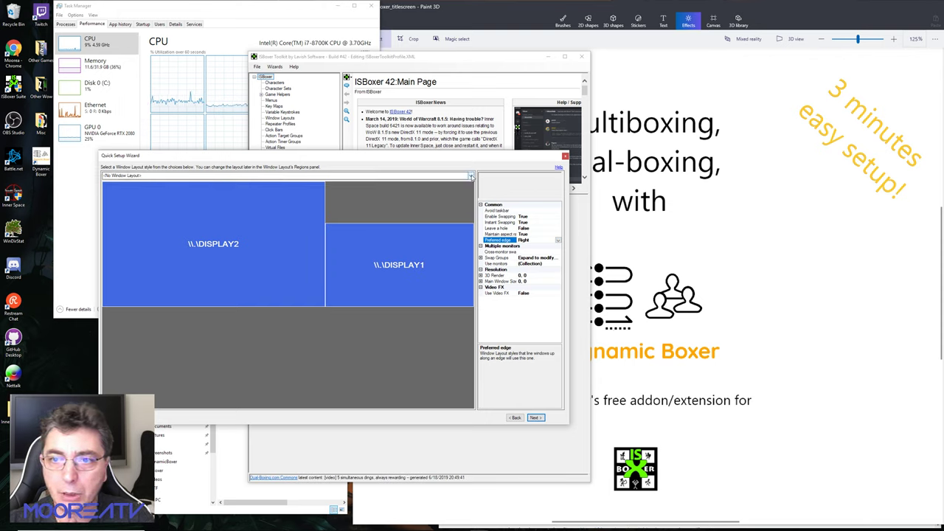
- Try the tiled and stacked full screen layouts on DISPLAY2, and the swapping single monitor layout on DISPLAY1
left_click(469, 175)
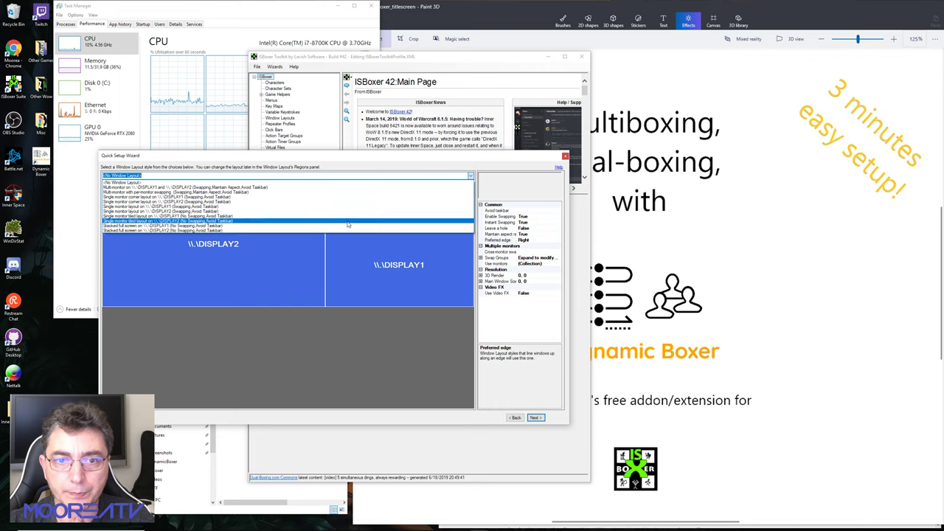
left_click(348, 222)
left_click(470, 175)
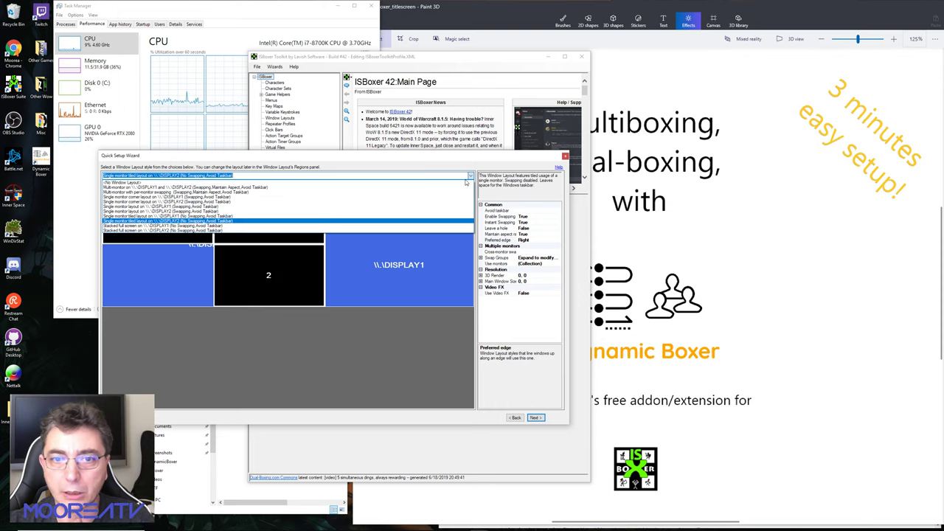
left_click(347, 231)
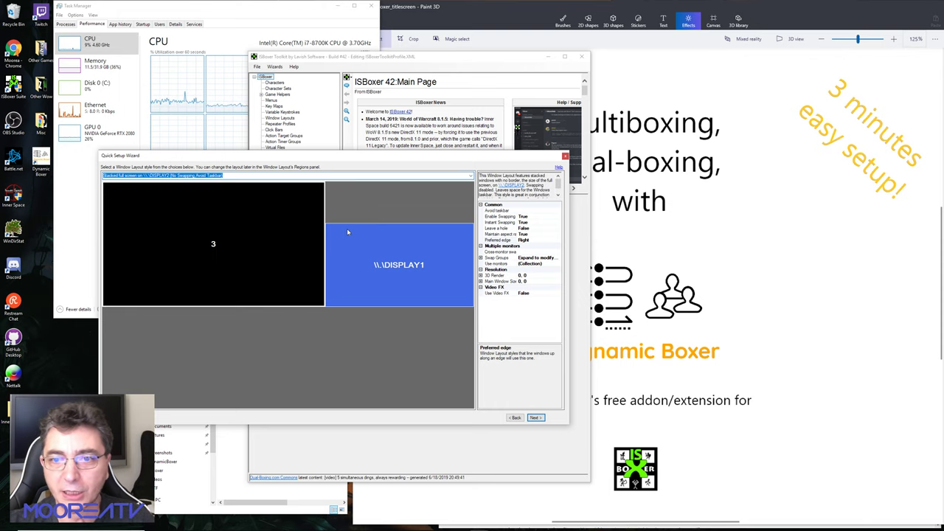
left_click(470, 176)
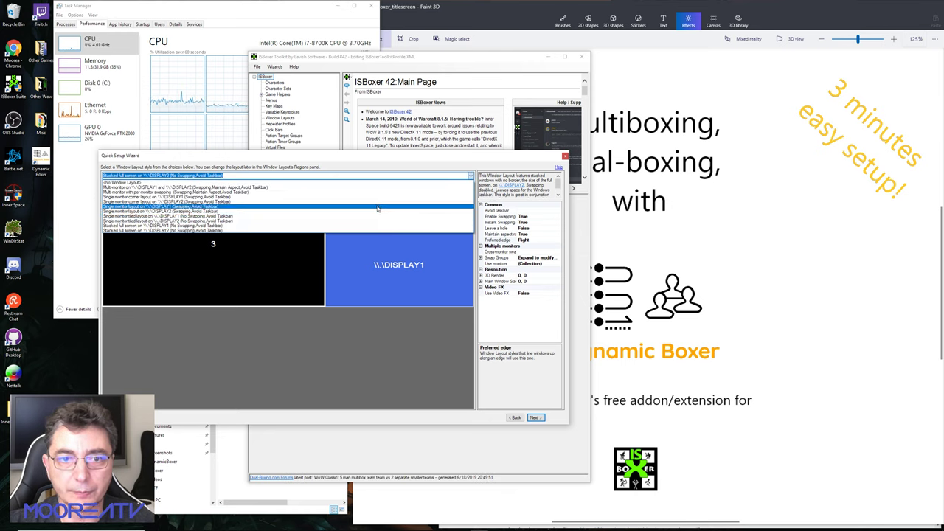
left_click(377, 208)
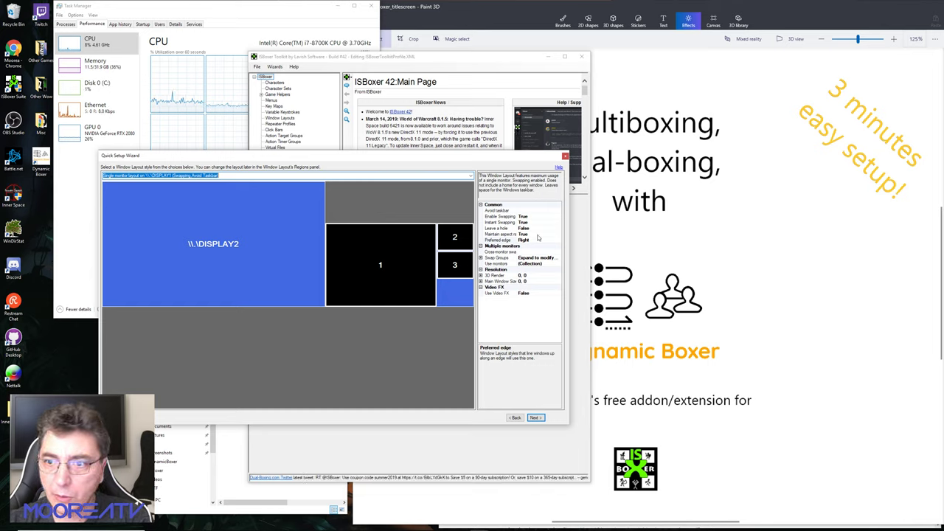
- Set the window layout's preferred edge to Left
left_click(532, 239)
left_click(558, 240)
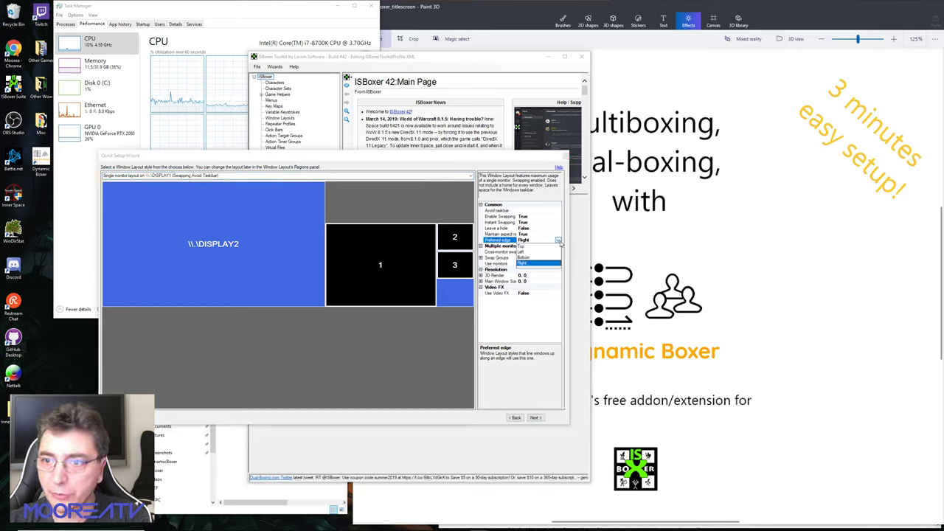
left_click(520, 252)
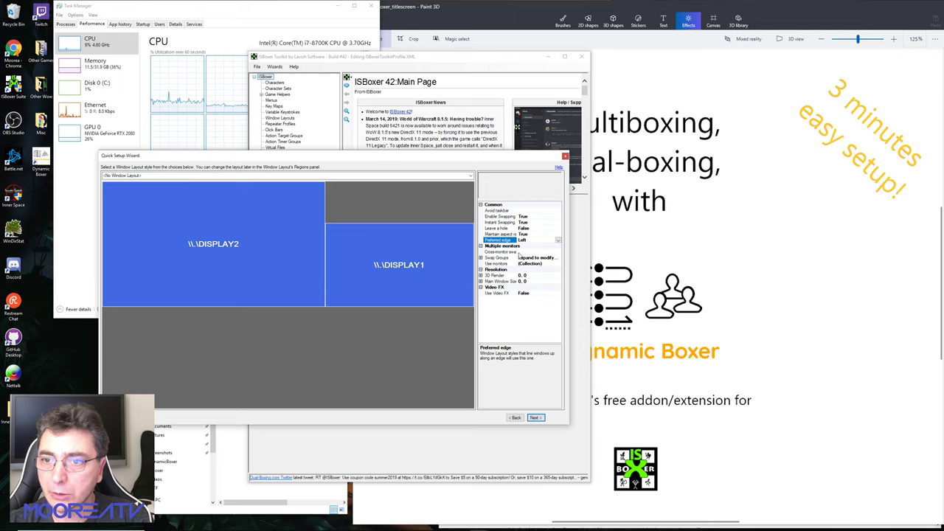
- Try the tiled layout on DISPLAY1, and choose the swapping single monitor corner layout on DISPLAY1 instead
left_click(358, 176)
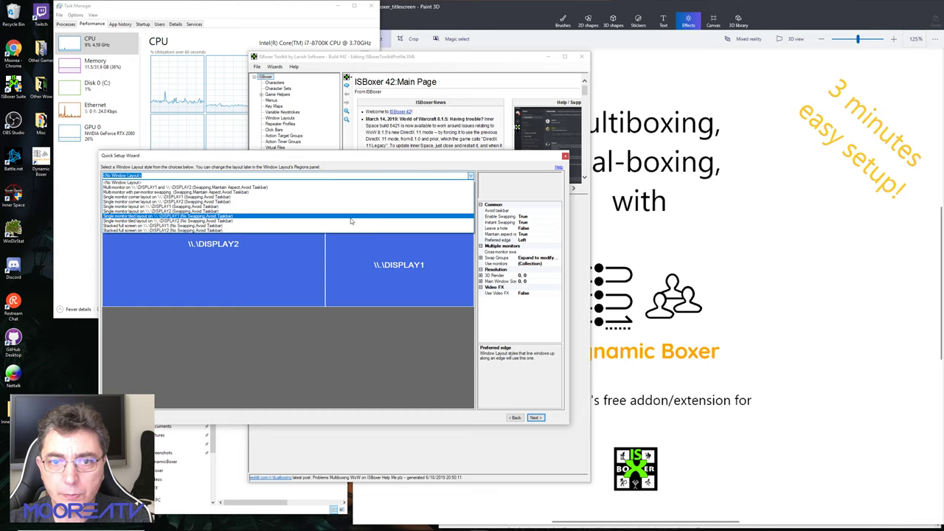
left_click(351, 217)
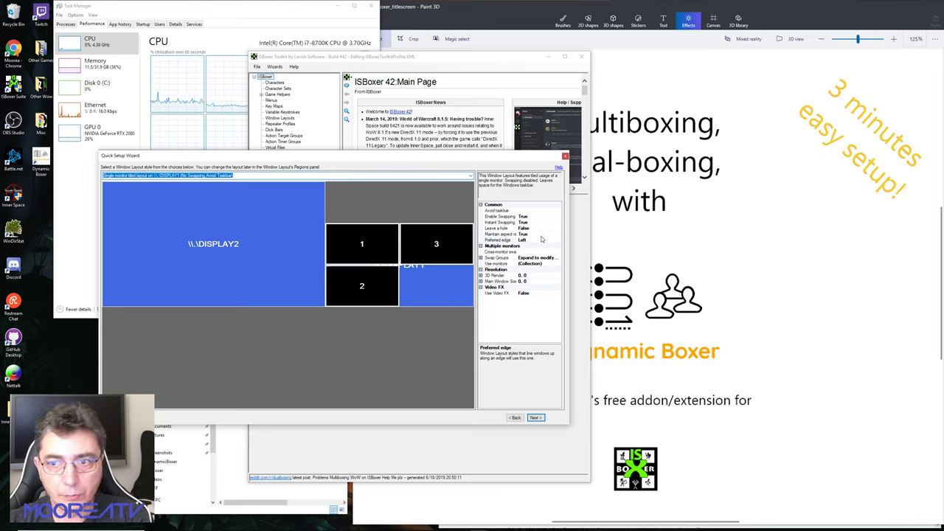
left_click(470, 175)
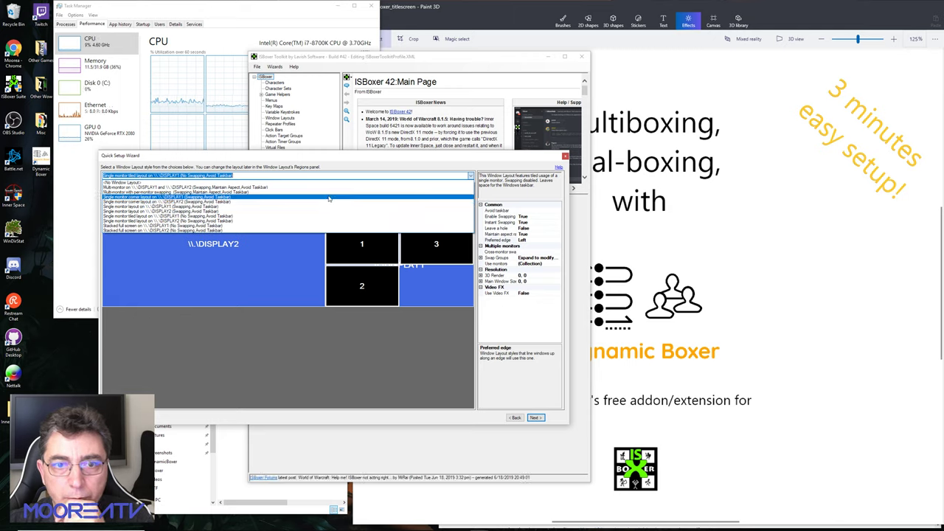
left_click(326, 198)
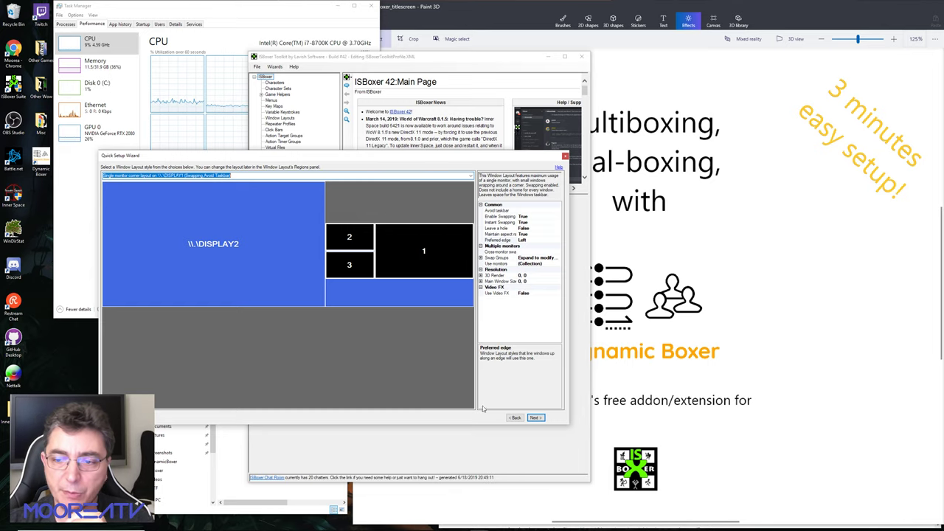
- Accept the layout and default CPU strategy, keep the MMO - Standard configuration style, and finish the Quick Setup Wizard
left_click(541, 418)
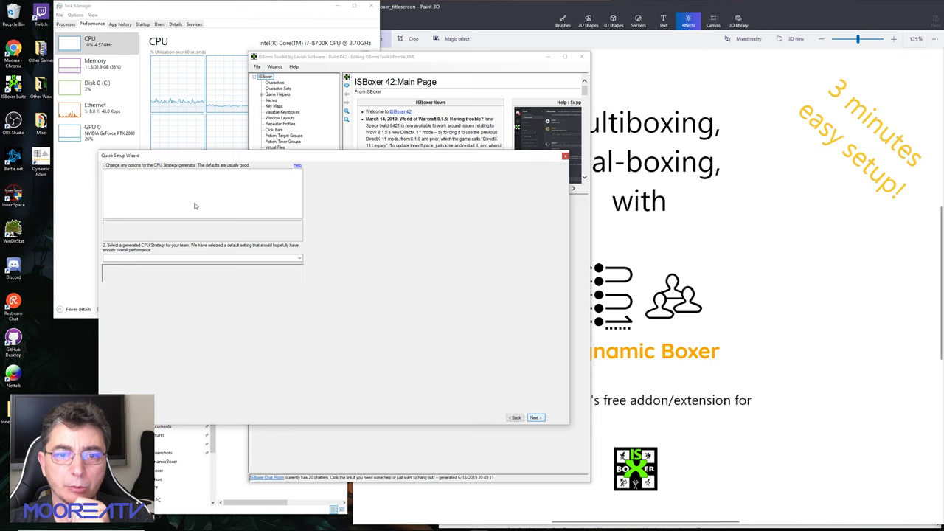
left_click(535, 418)
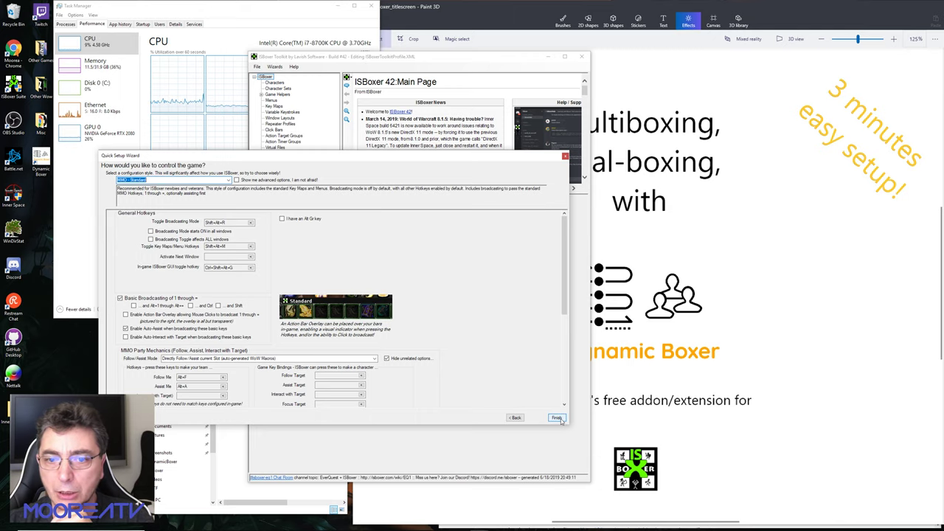
left_click(557, 418)
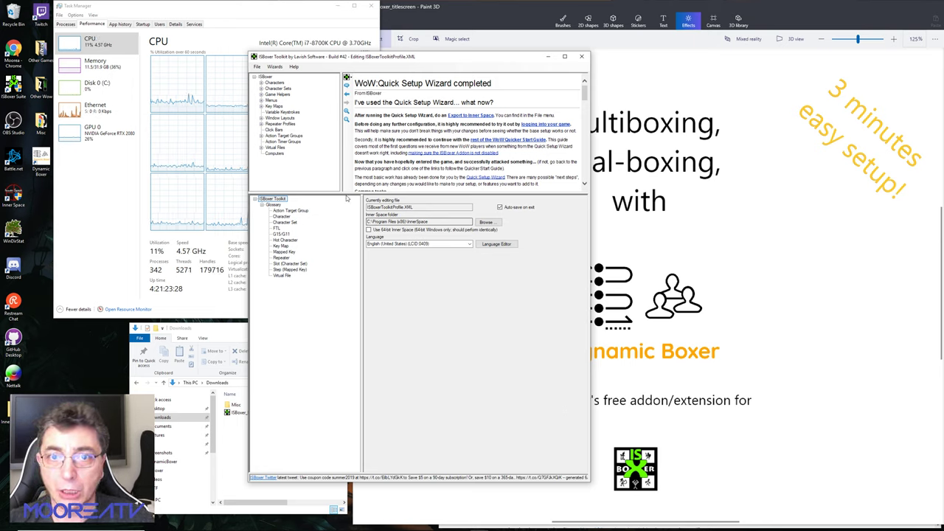
- In the 3boxing window layout, set hot character swapping to only when pressing a Slot activate hotkey, and enable Focus follows mouse
left_click(261, 83)
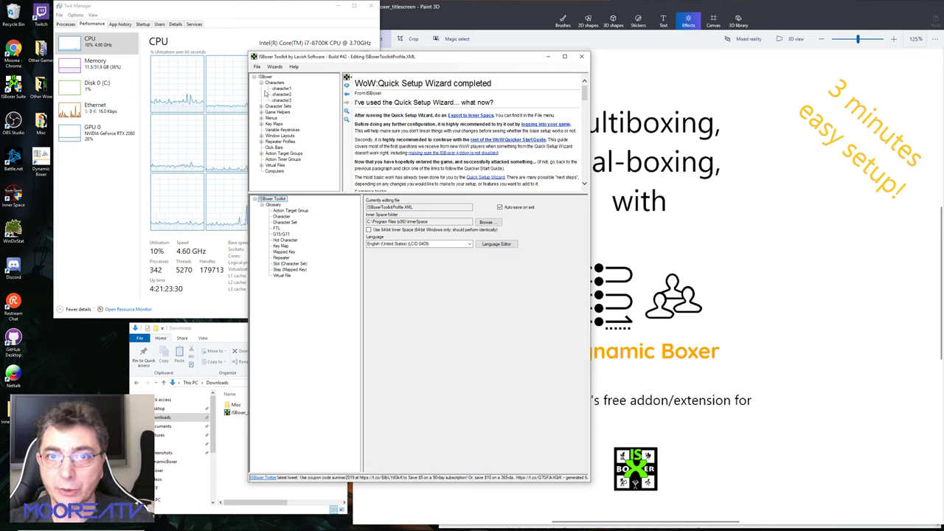
left_click(262, 137)
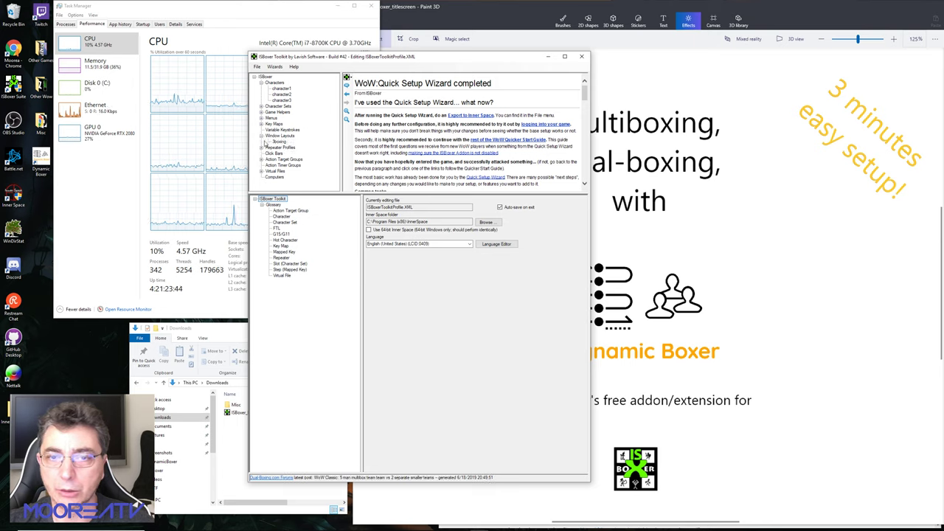
left_click(279, 142)
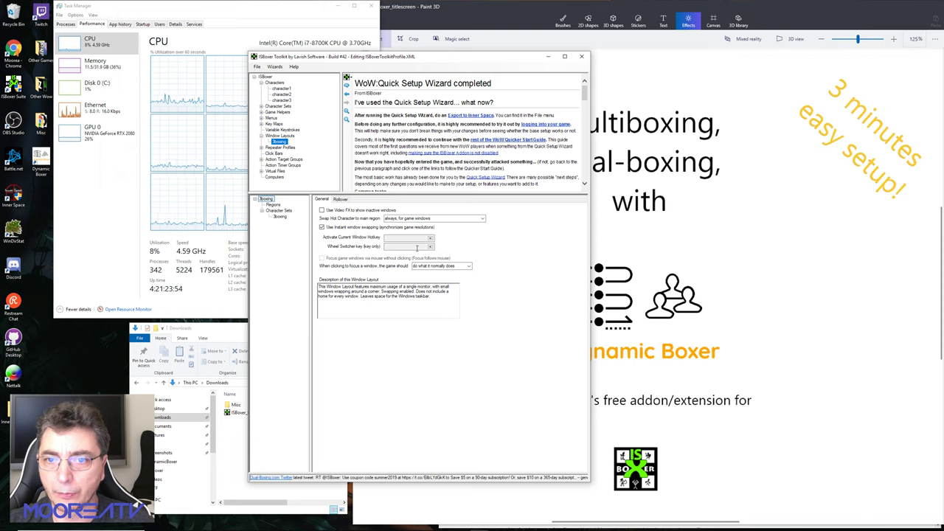
left_click(482, 219)
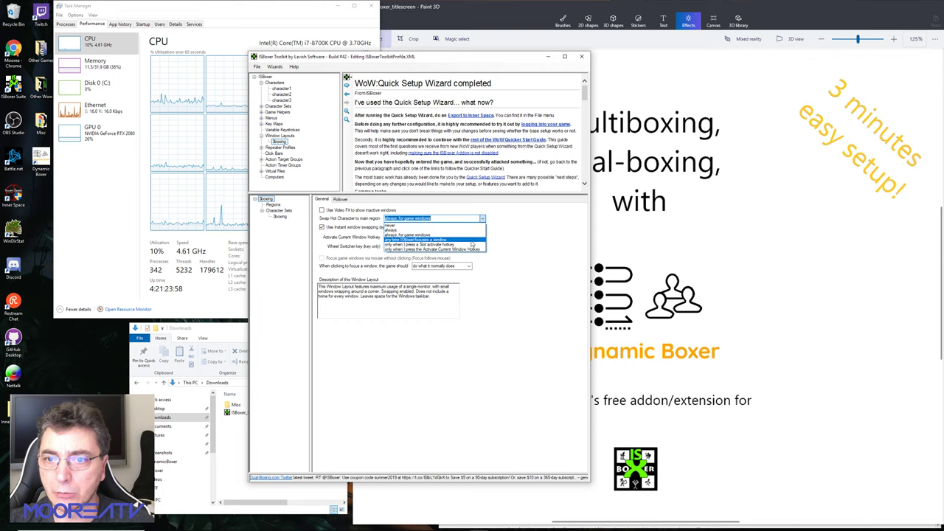
left_click(471, 244)
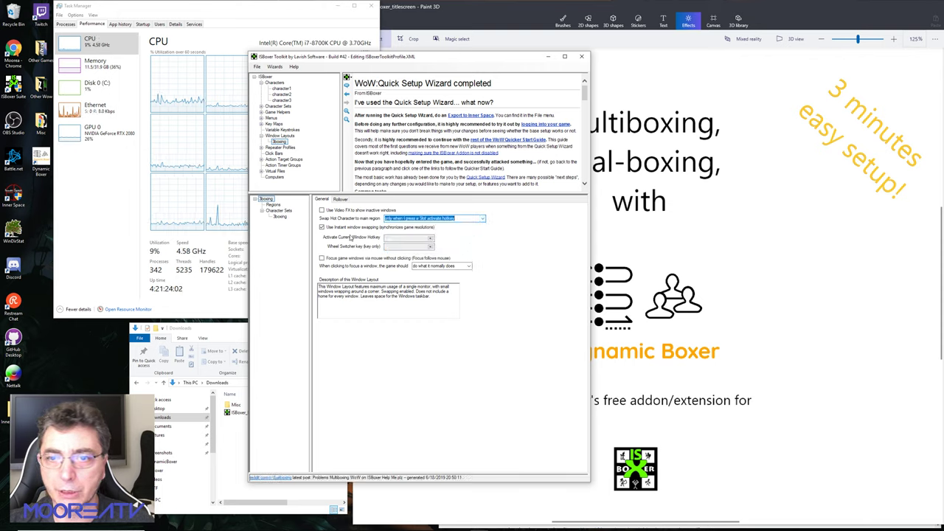
left_click(321, 259)
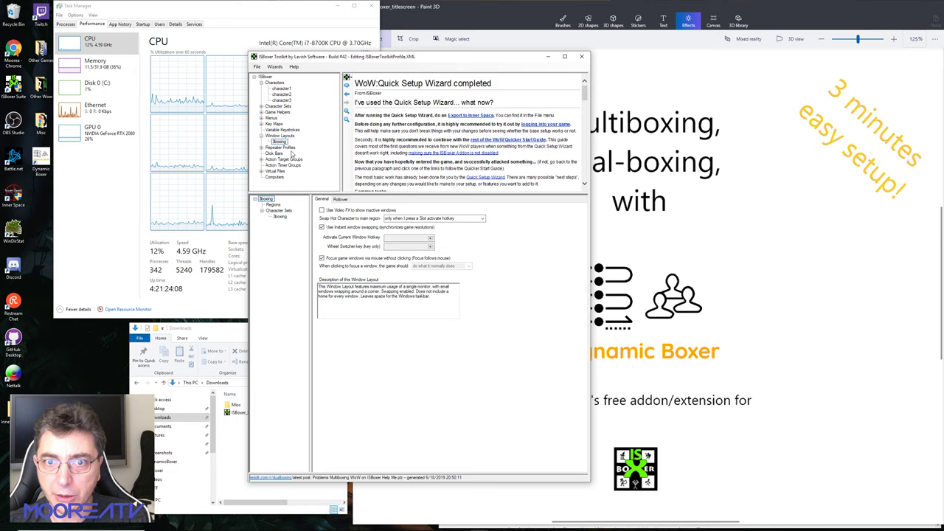
left_click(281, 89)
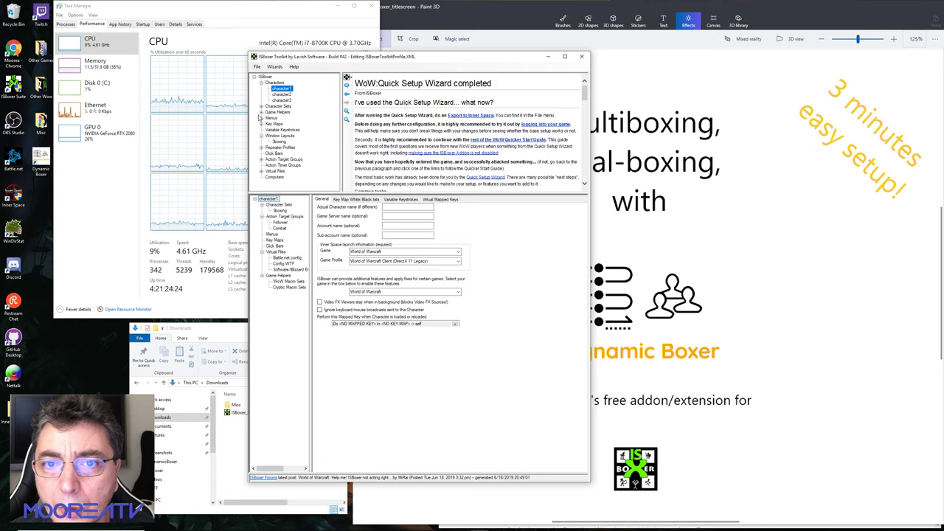
left_click(287, 137)
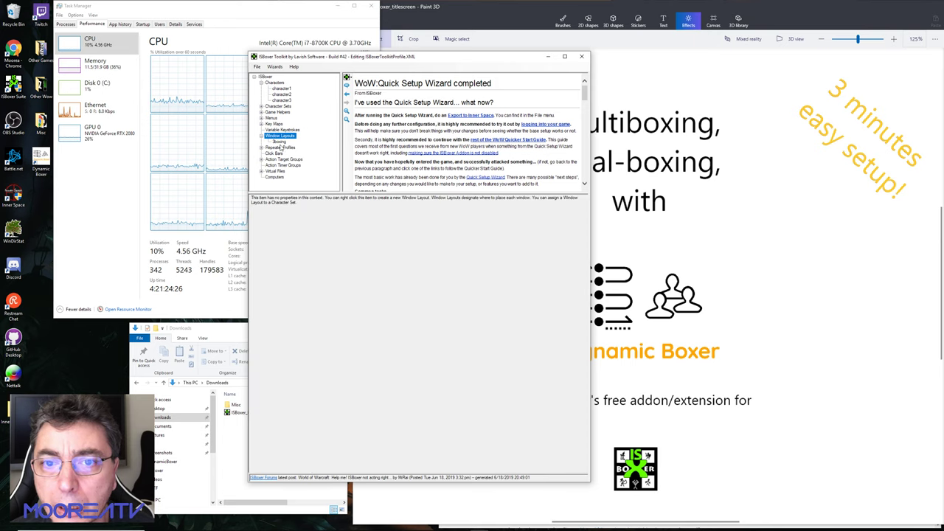
left_click(280, 141)
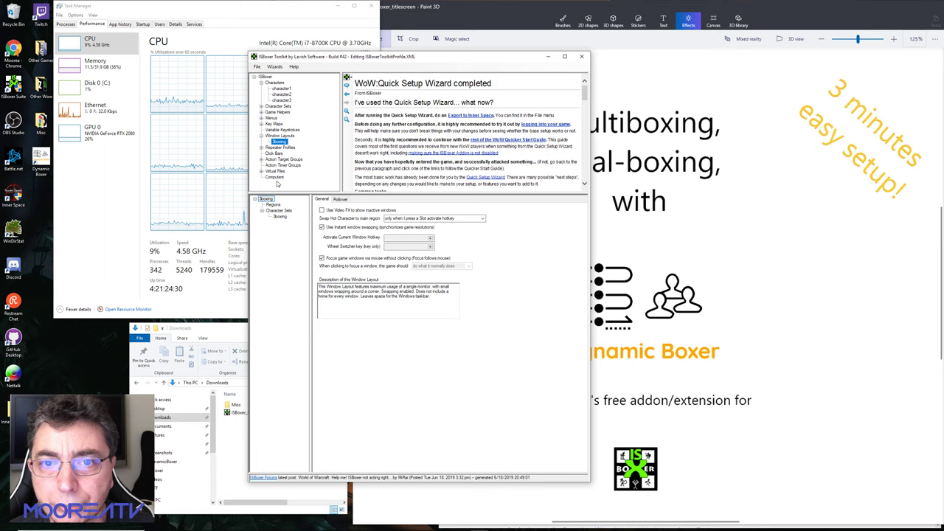
- Open the switching settings of slot 1 in the 3boxing character set
left_click(262, 106)
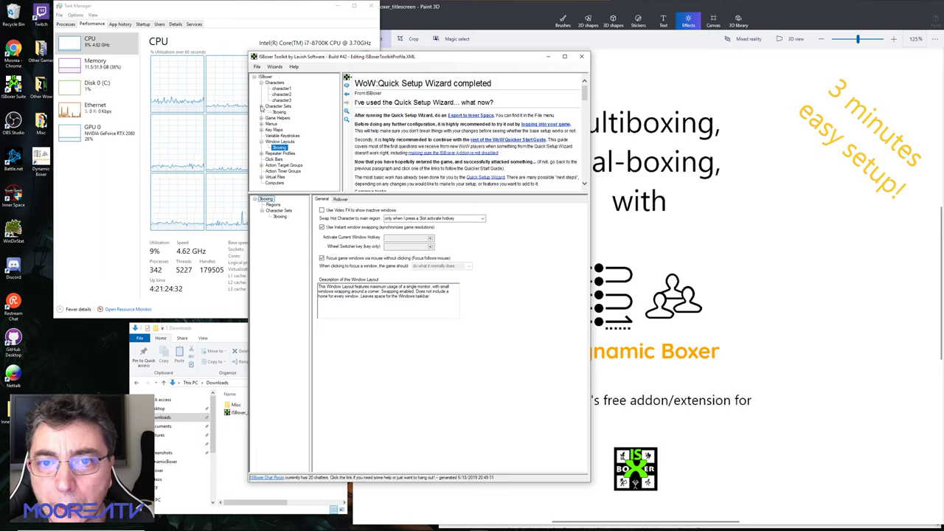
left_click(279, 112)
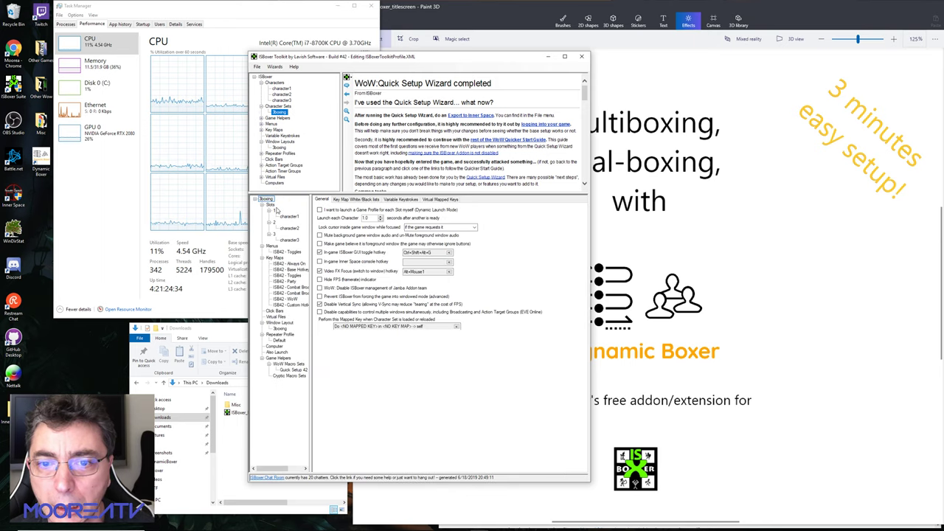
left_click(275, 211)
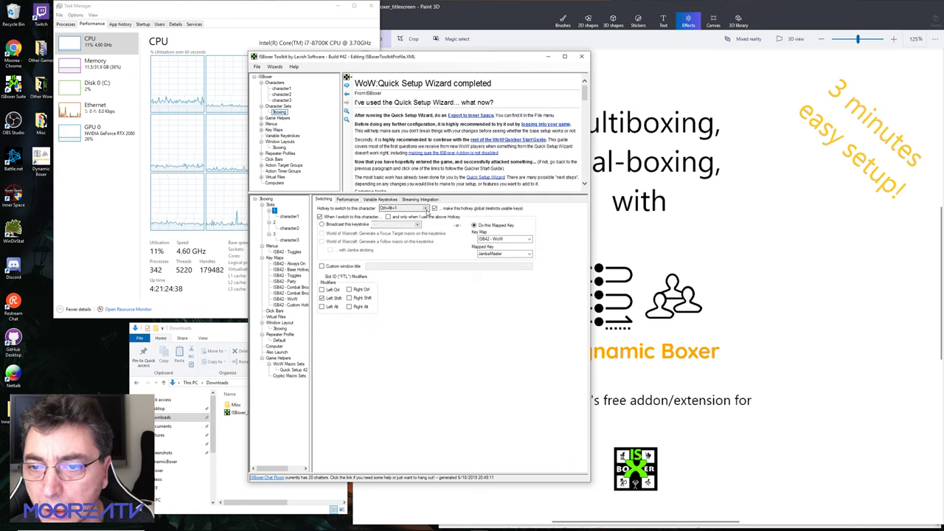
left_click(426, 209)
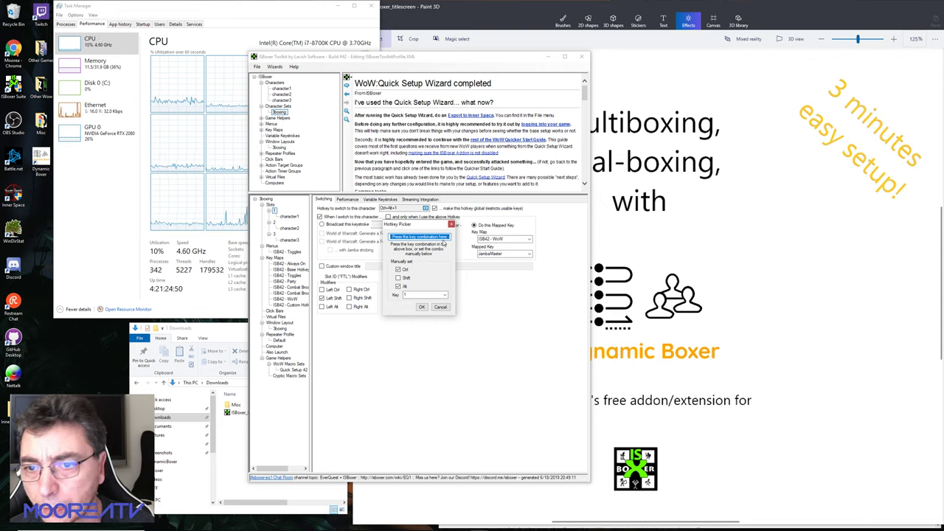
left_click(444, 295)
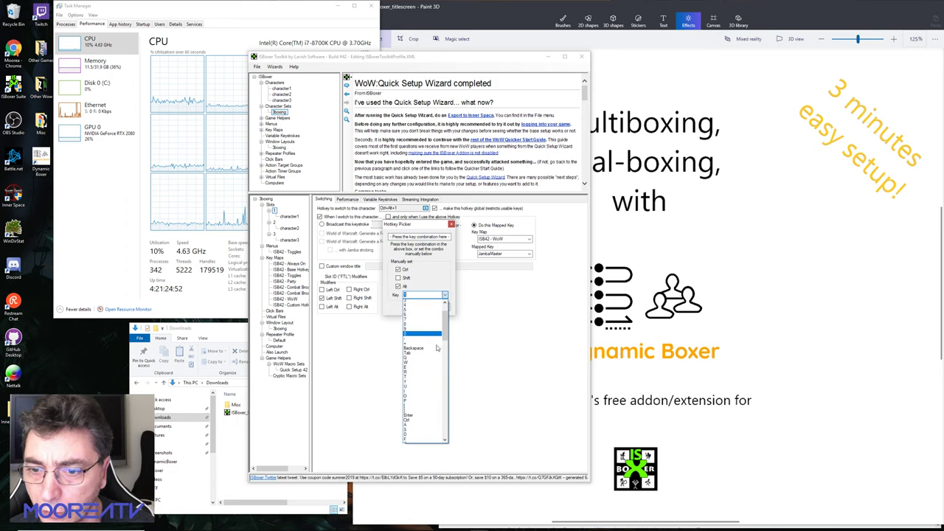
scroll(437, 347, "down", 10)
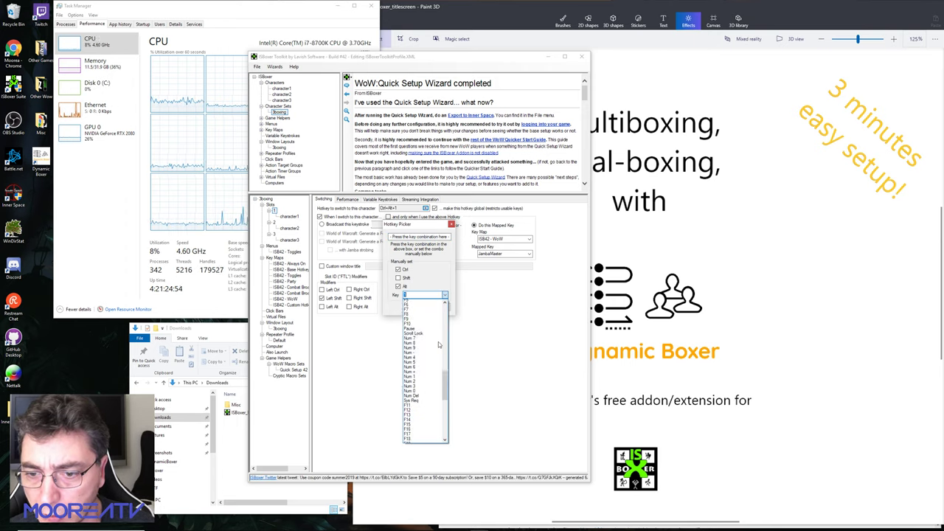
scroll(438, 344, "down", 10)
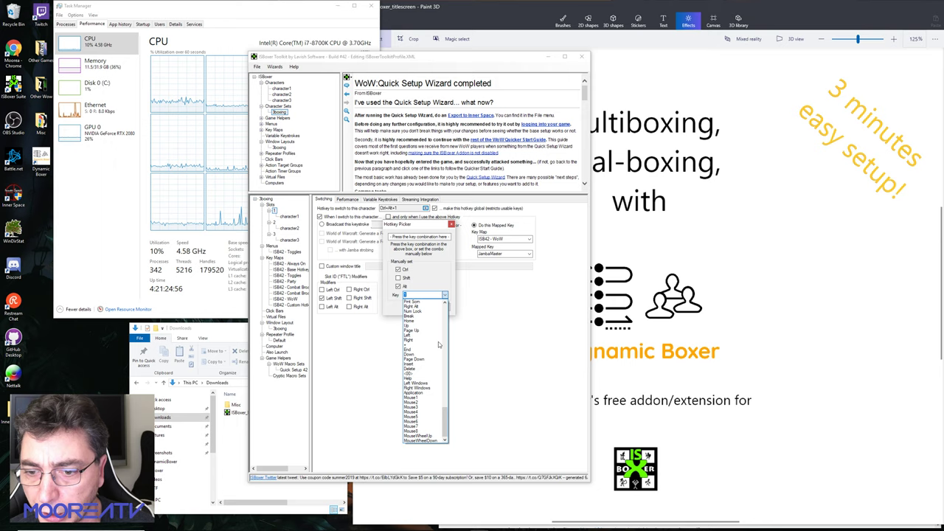
scroll(438, 344, "up", 15)
left_click(444, 295)
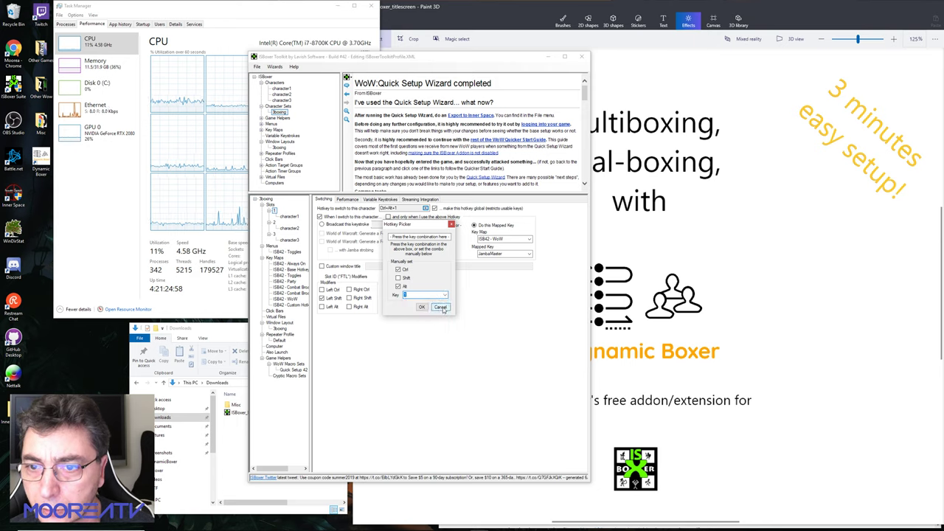
left_click(440, 307)
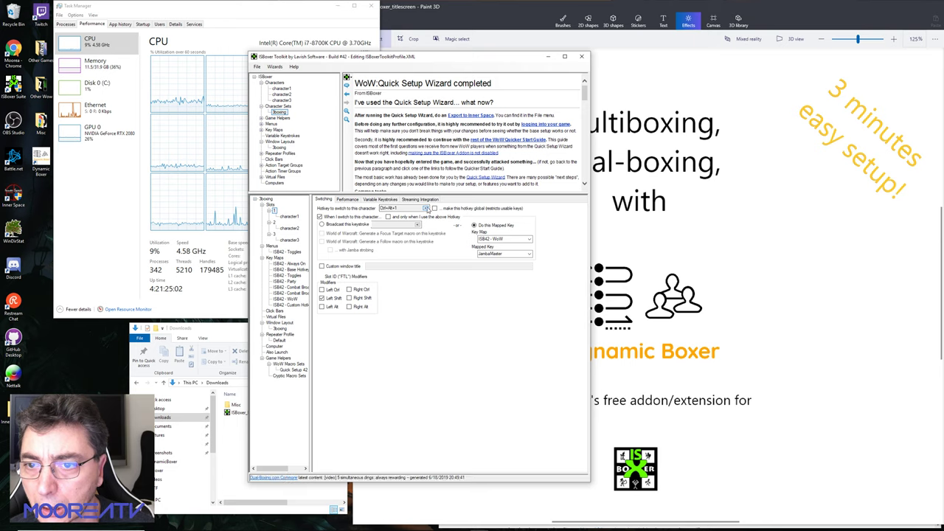
- Set slot 1's character switch hotkey to G910-G1 without modifiers, with the global hotkey option disabled
left_click(426, 209)
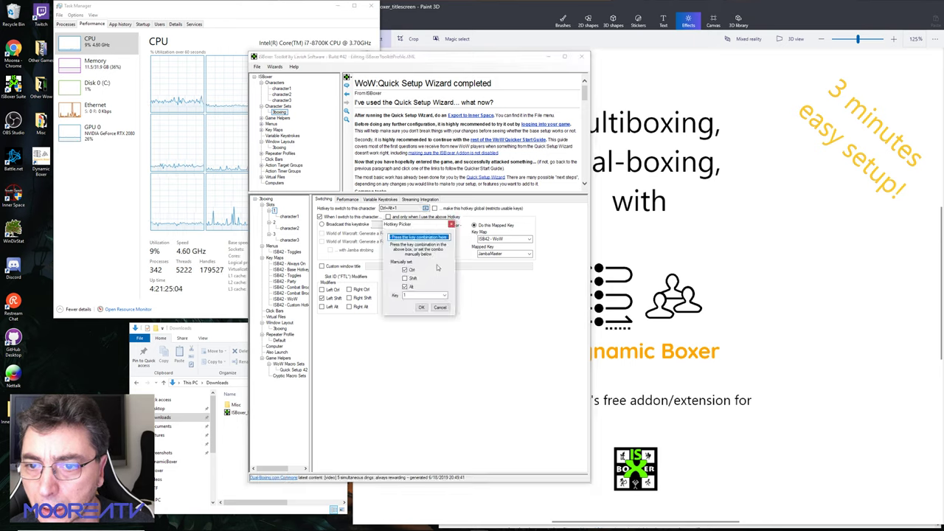
left_click(444, 295)
scroll(429, 349, "down", 15)
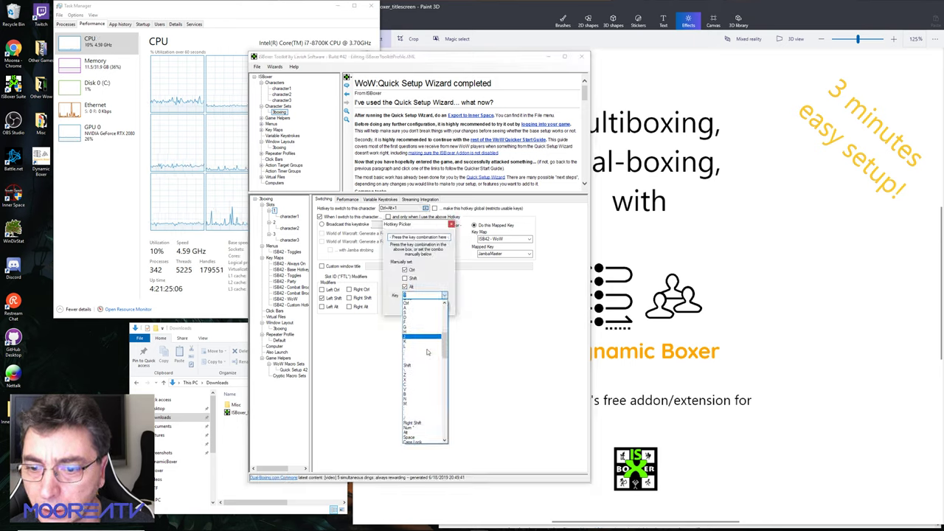
scroll(429, 349, "down", 9)
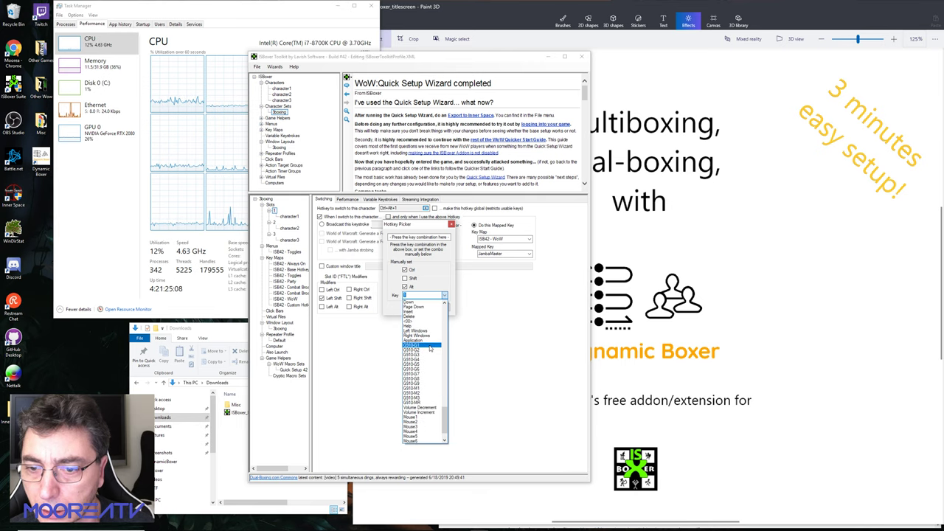
left_click(428, 345)
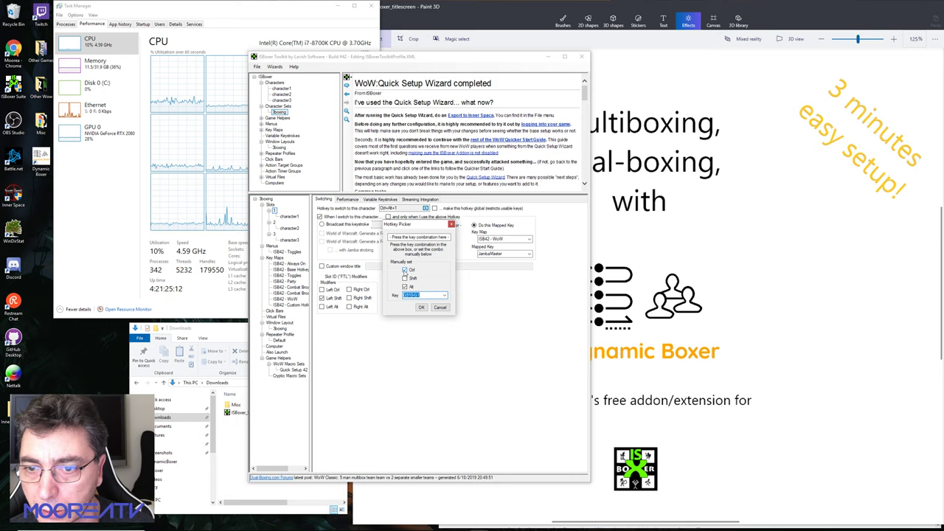
left_click(404, 270)
left_click(421, 307)
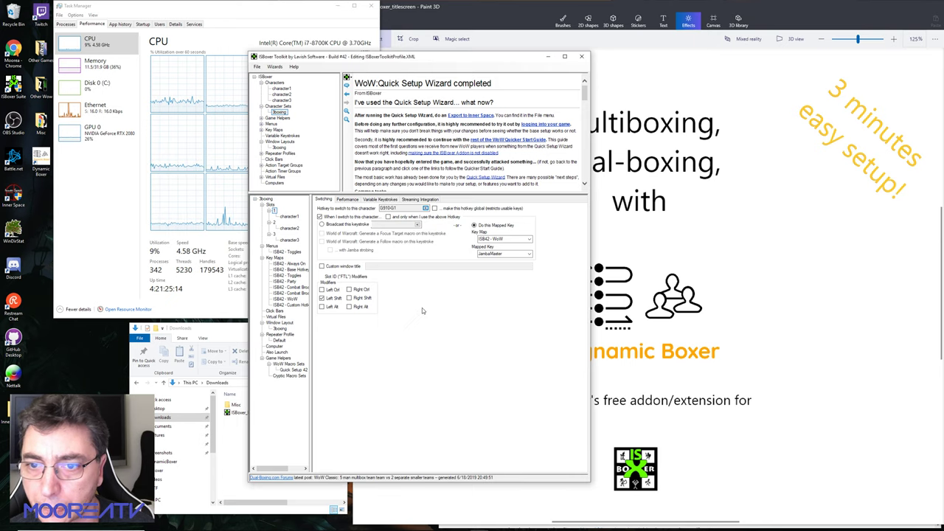
- Set the hotkey for switching to slot 2 to G910-G2, removing the Ctrl and Alt modifiers
left_click(274, 222)
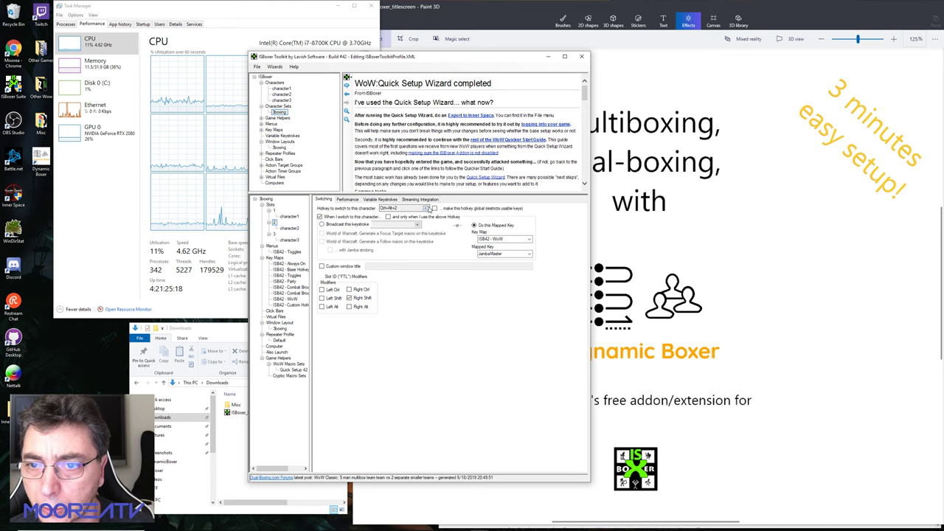
left_click(426, 208)
left_click(404, 270)
left_click(404, 287)
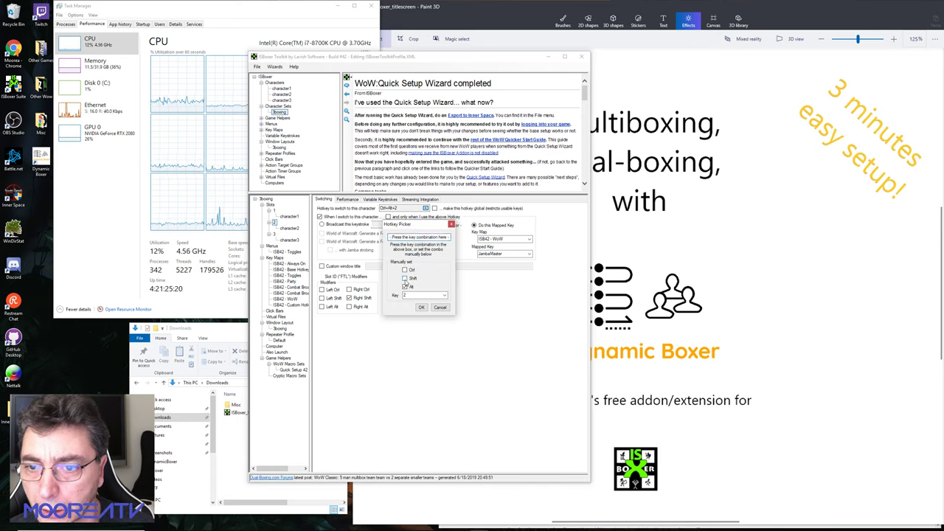
left_click(445, 296)
scroll(435, 354, "down", 5)
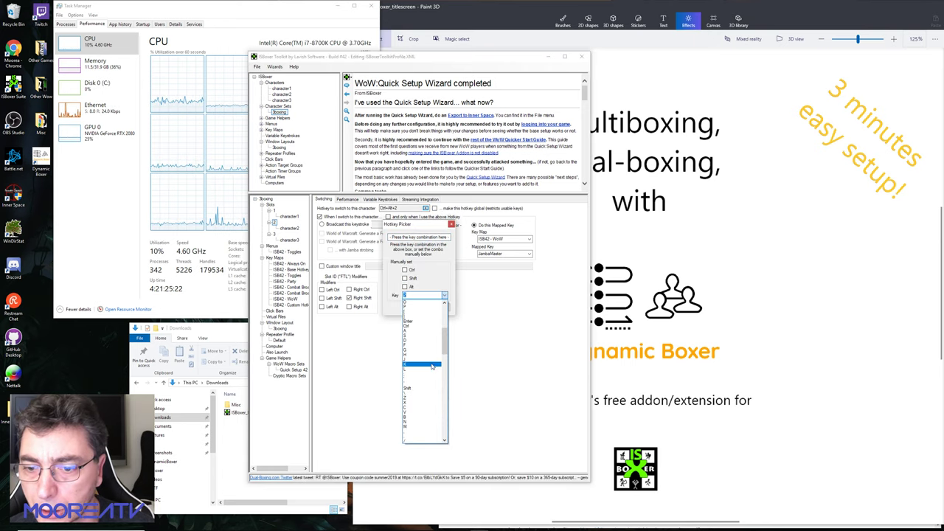
scroll(435, 359, "down", 10)
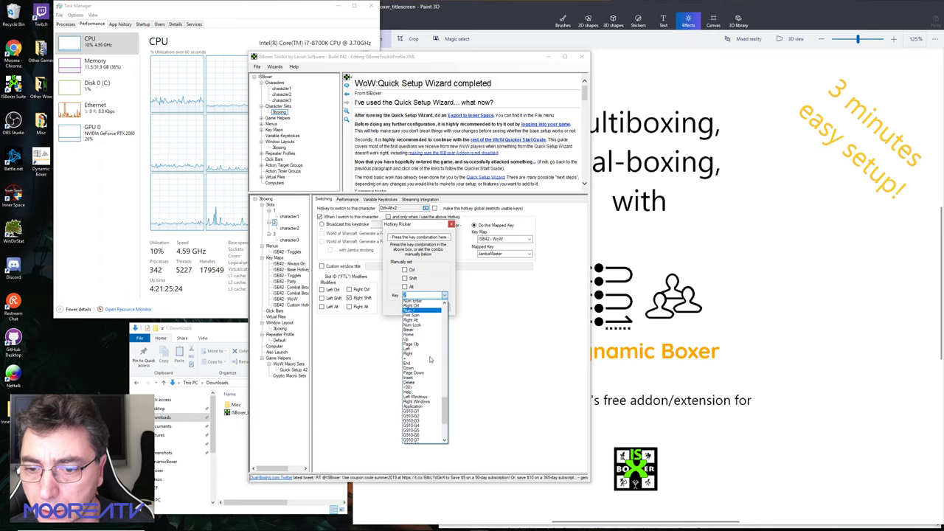
left_click(426, 337)
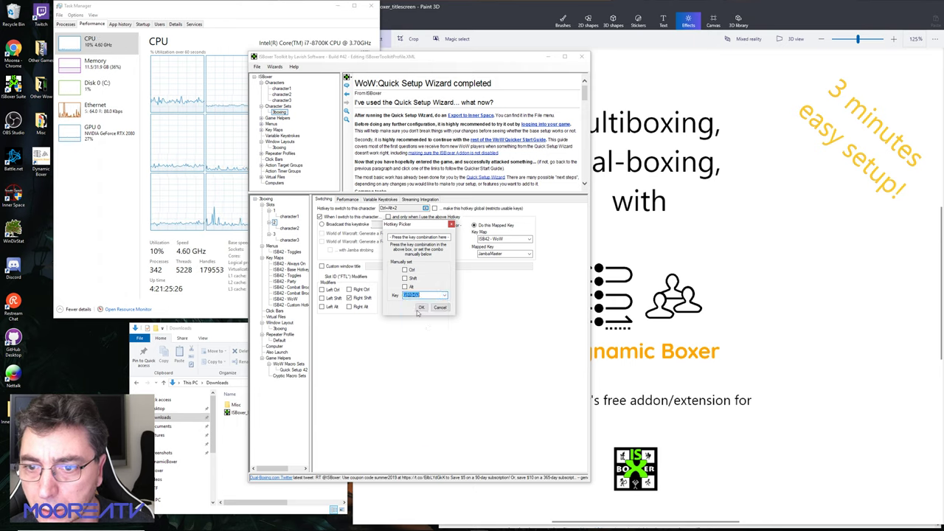
left_click(364, 281)
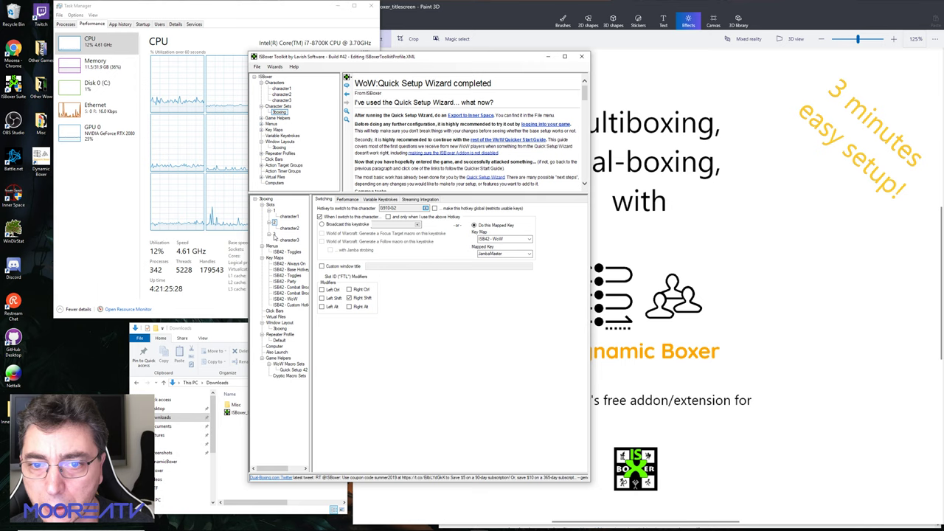
- Set slot 3's switch hotkey to G910-G3 without Ctrl and Alt, and recheck the hotkeys of the slots
left_click(274, 235)
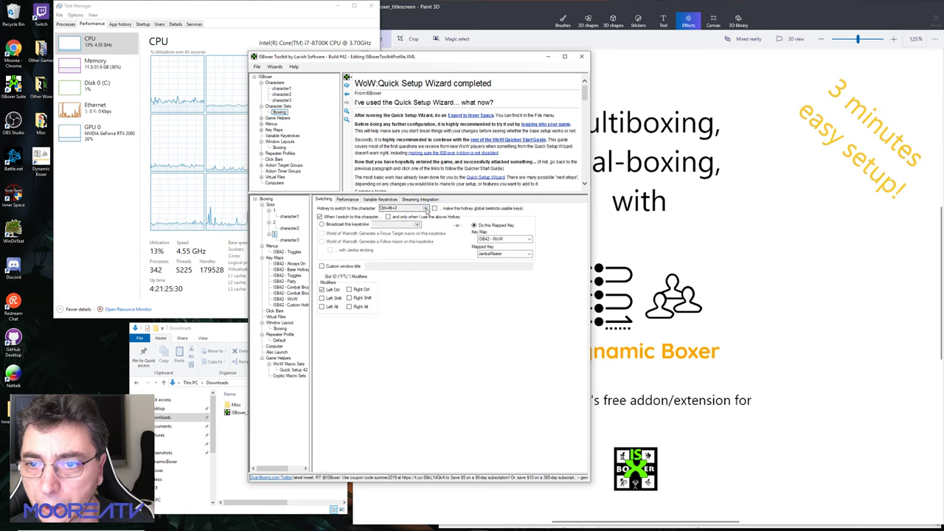
left_click(425, 208)
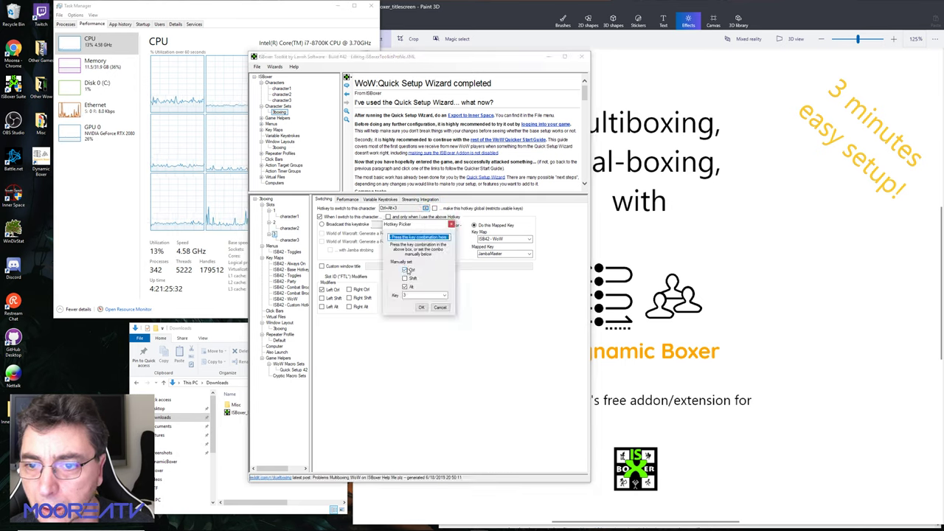
left_click(404, 270)
left_click(422, 294)
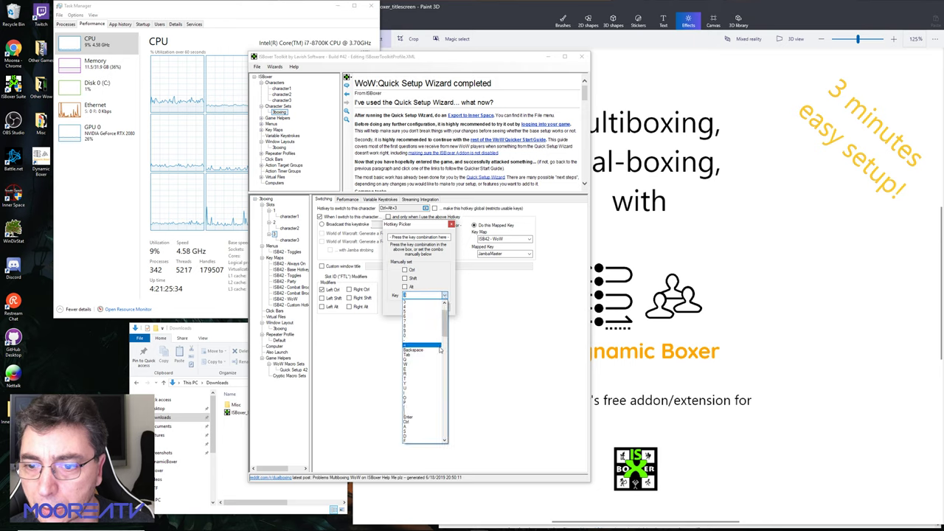
scroll(439, 347, "down", 10)
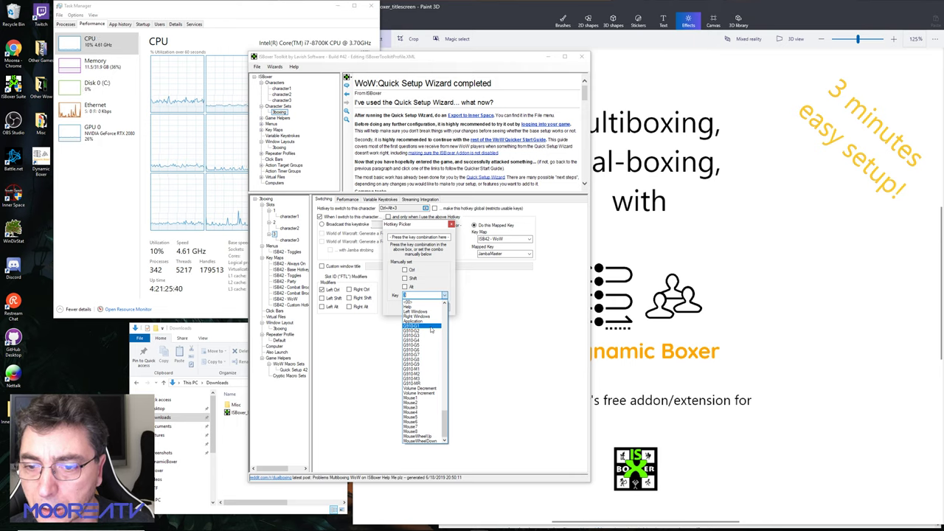
left_click(424, 326)
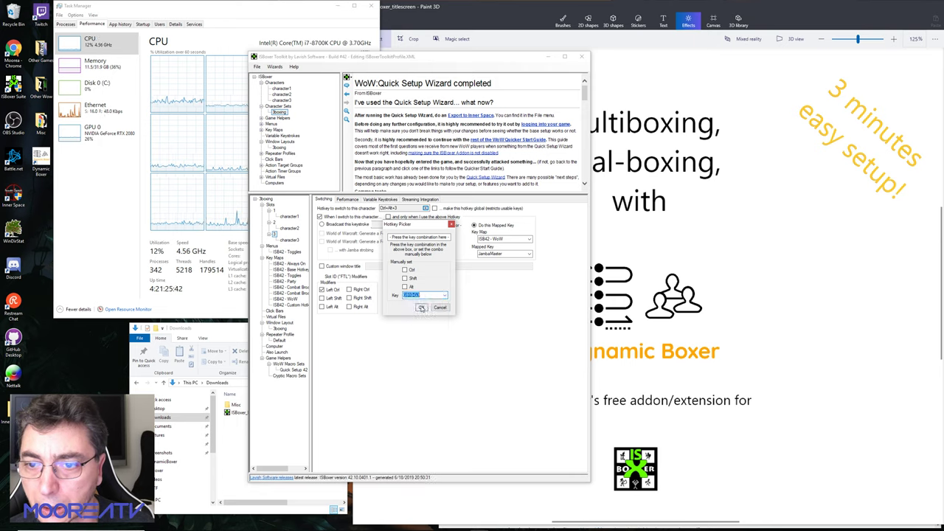
left_click(421, 308)
left_click(274, 224)
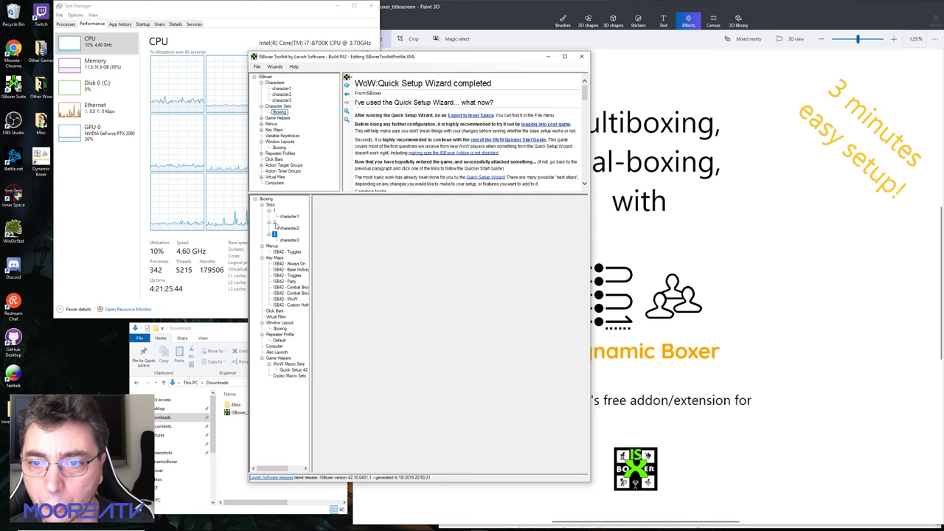
left_click(274, 211)
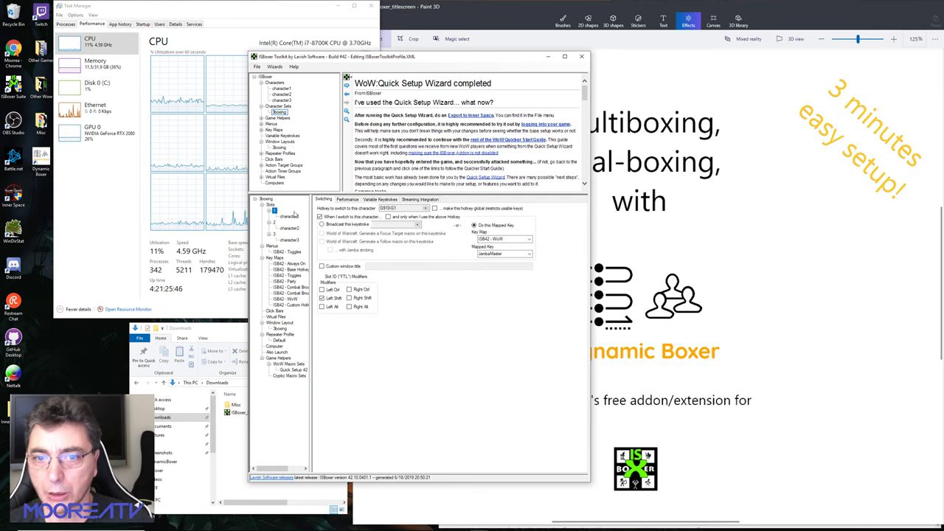
left_click(274, 223)
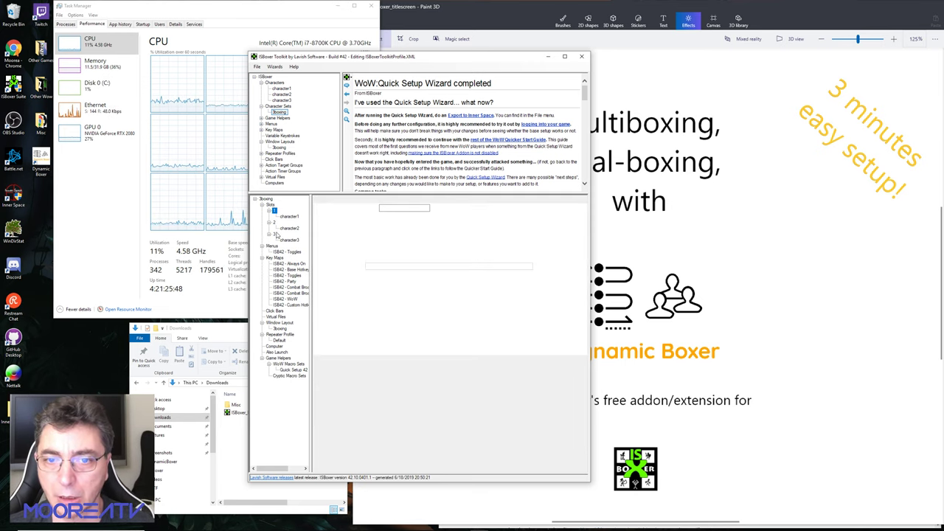
left_click(275, 234)
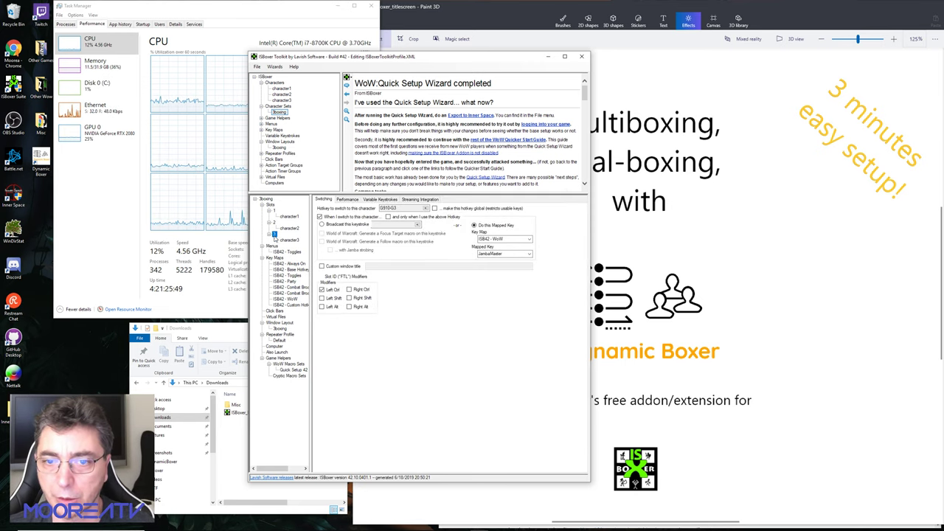
- Export the whole configuration to Inner Space, allowing ISBoxer to update the World of Warcraft Config.WTF file
left_click(257, 67)
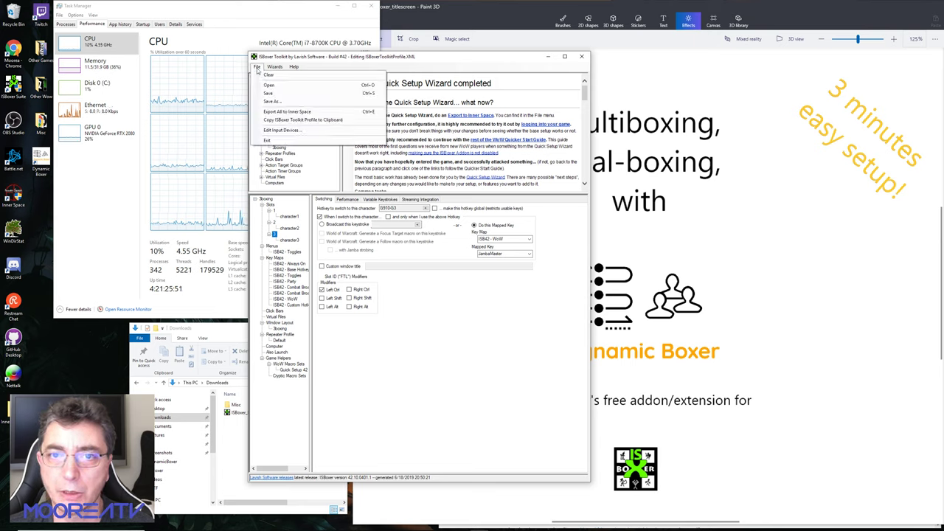
left_click(280, 113)
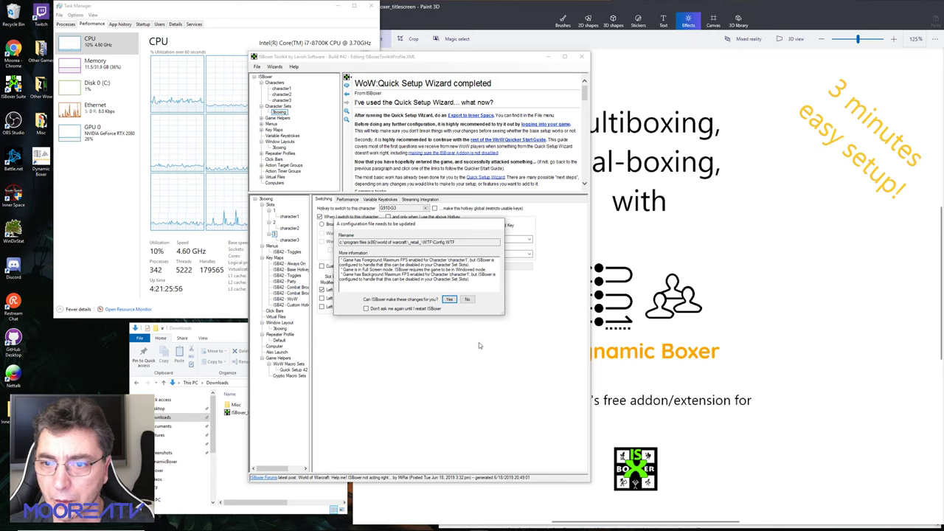
left_click(450, 300)
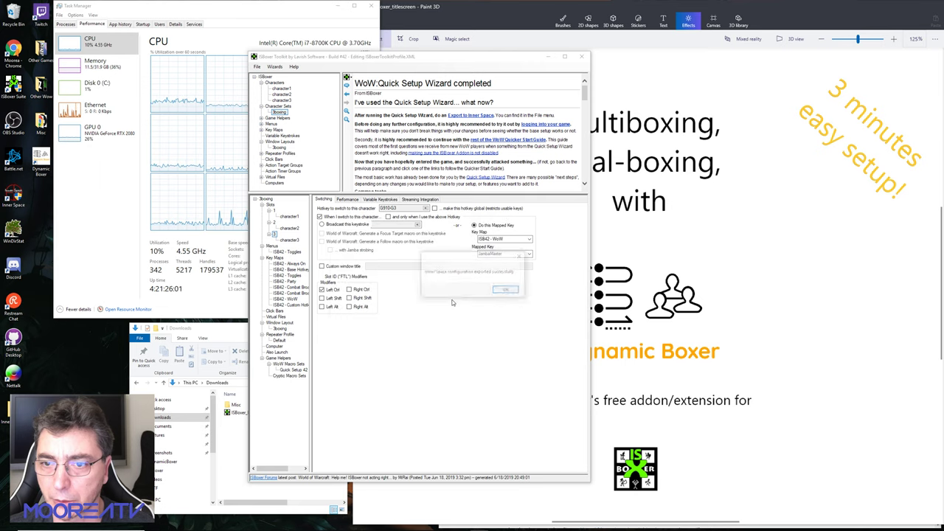
left_click(507, 291)
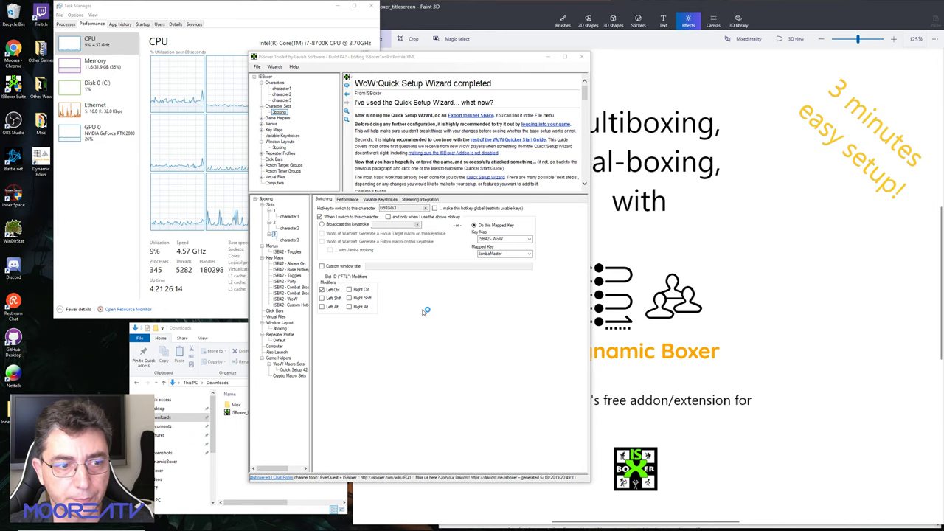
- Patch Inner Space with the files changed on the server and close the finished update console
mouse_move(931, 527)
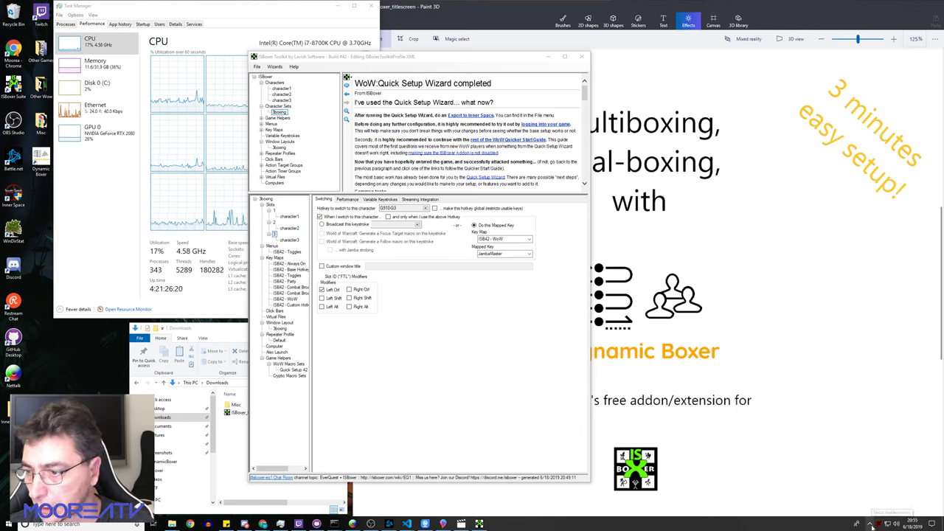
right_click(877, 522)
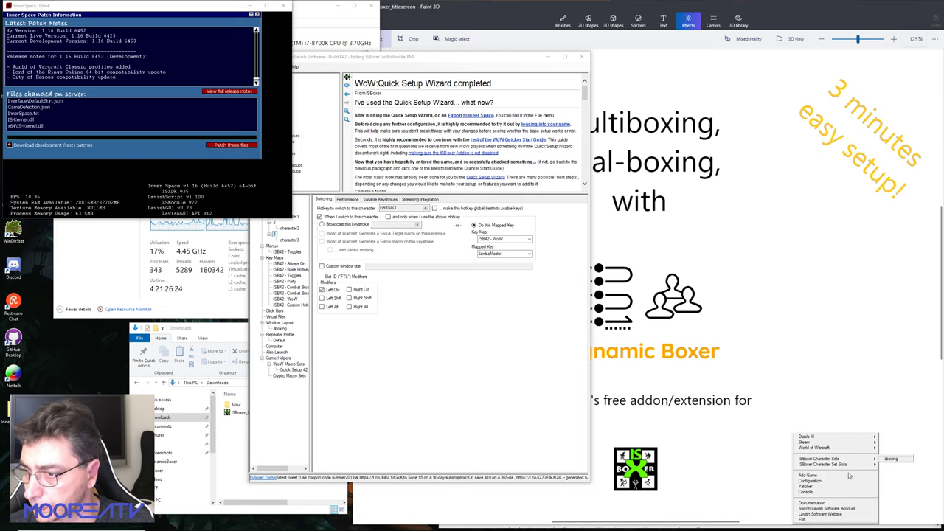
left_click(219, 145)
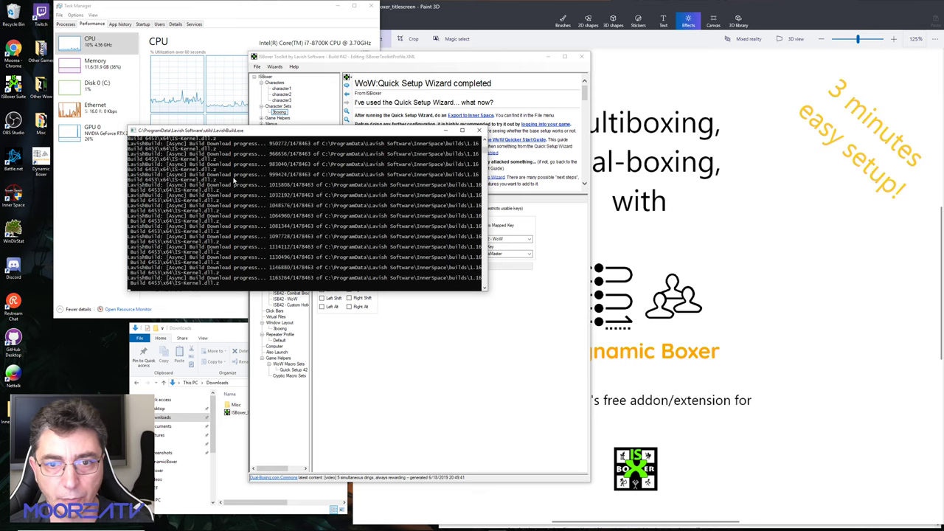
key("Return")
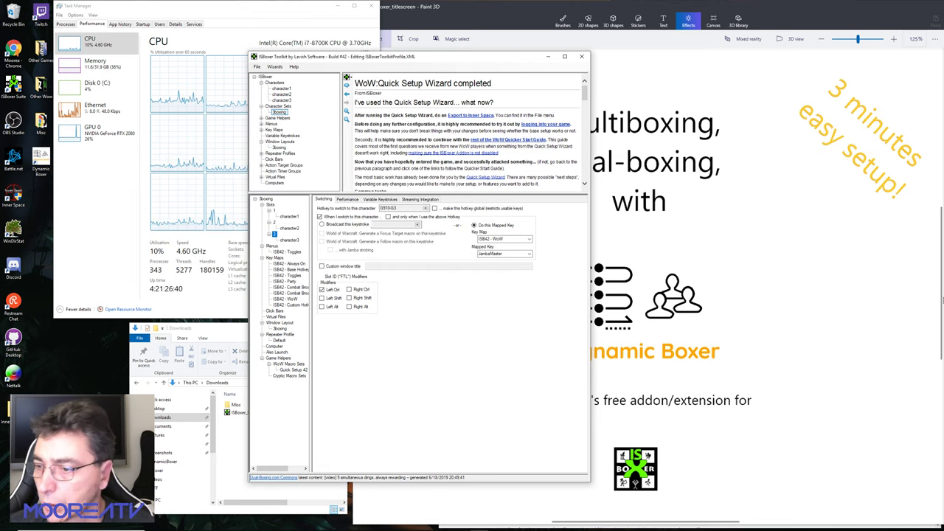
- Move the ISBoxer Toolkit window aside and launch the 3boxing character set from Inner Space
mouse_move(468, 64)
left_mouse_down()
mouse_move(339, 81)
mouse_move(339, 132)
mouse_move(376, 57)
left_mouse_up()
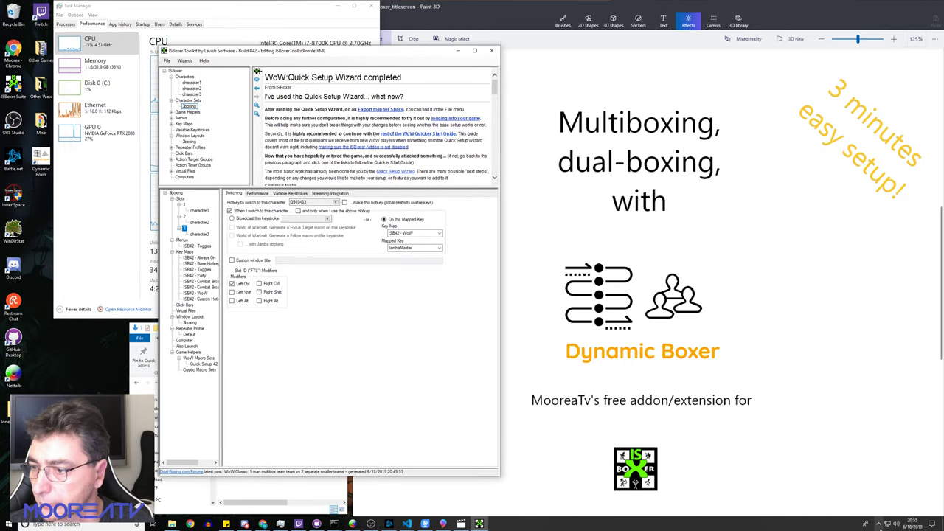
left_click(885, 521)
right_click(899, 510)
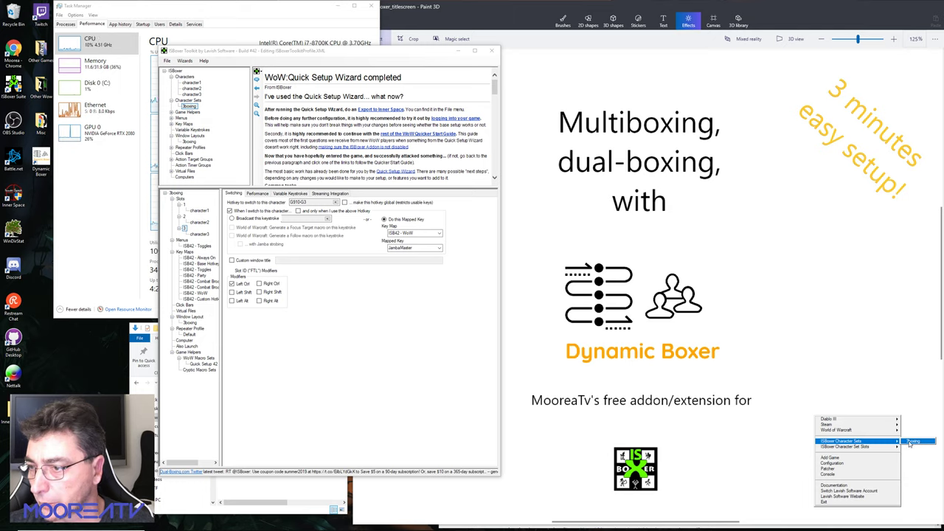
left_click(912, 441)
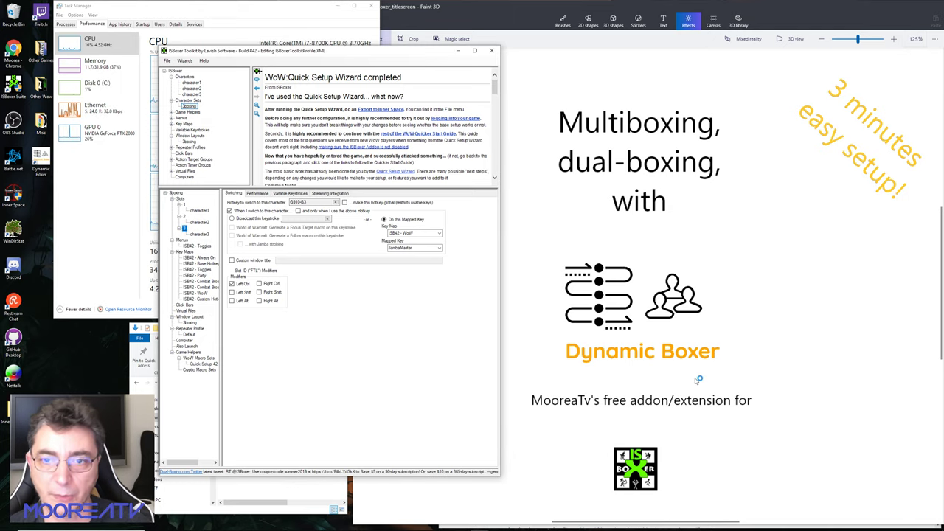